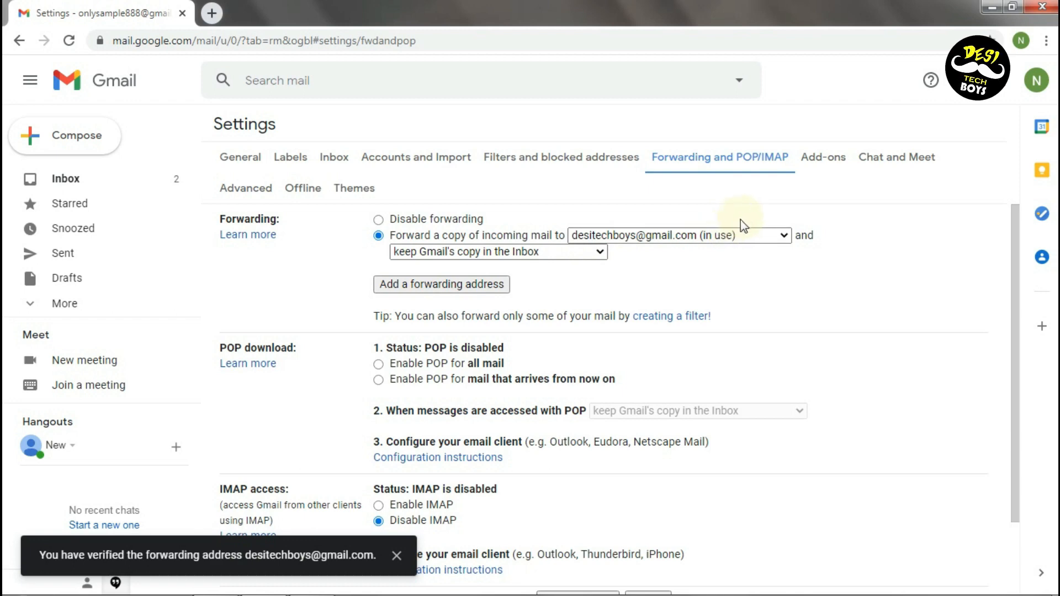
Open the forwarding address list and close it without changing the forwarding address
{"action": "left_click", "coordinate": [741, 234]}
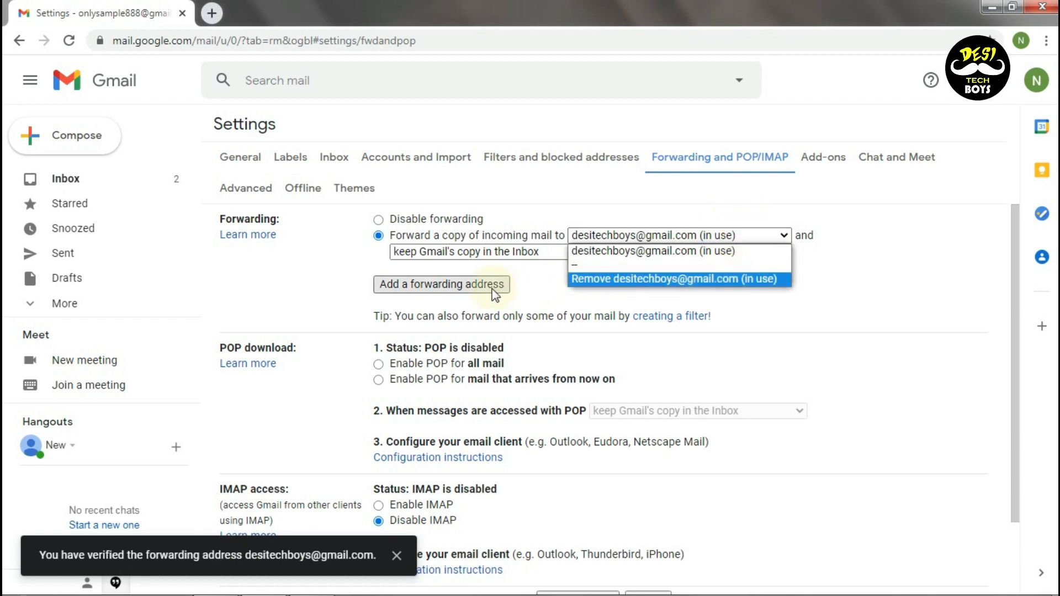
{"action": "left_click", "coordinate": [519, 288]}
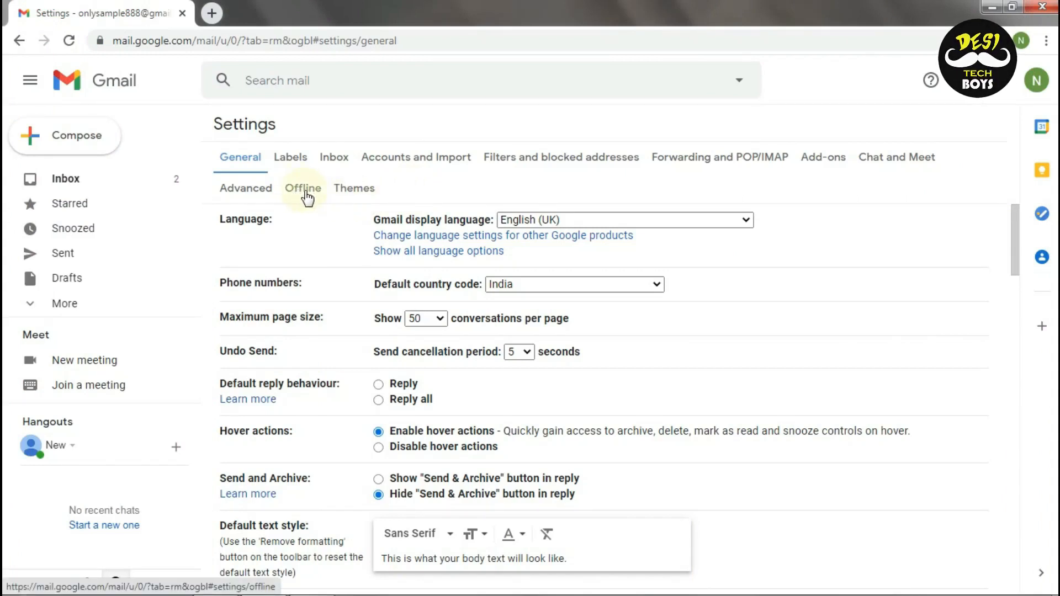
Enable offline mail for the last 90 days, remove offline data on logout, and save
{"action": "left_click", "coordinate": [303, 190]}
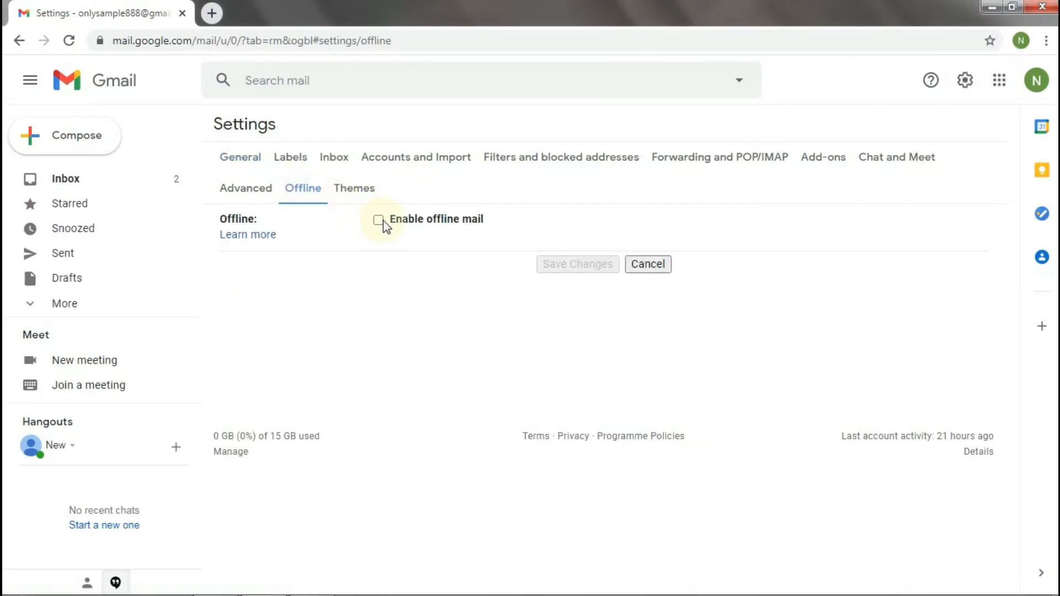
{"action": "left_click", "coordinate": [379, 220]}
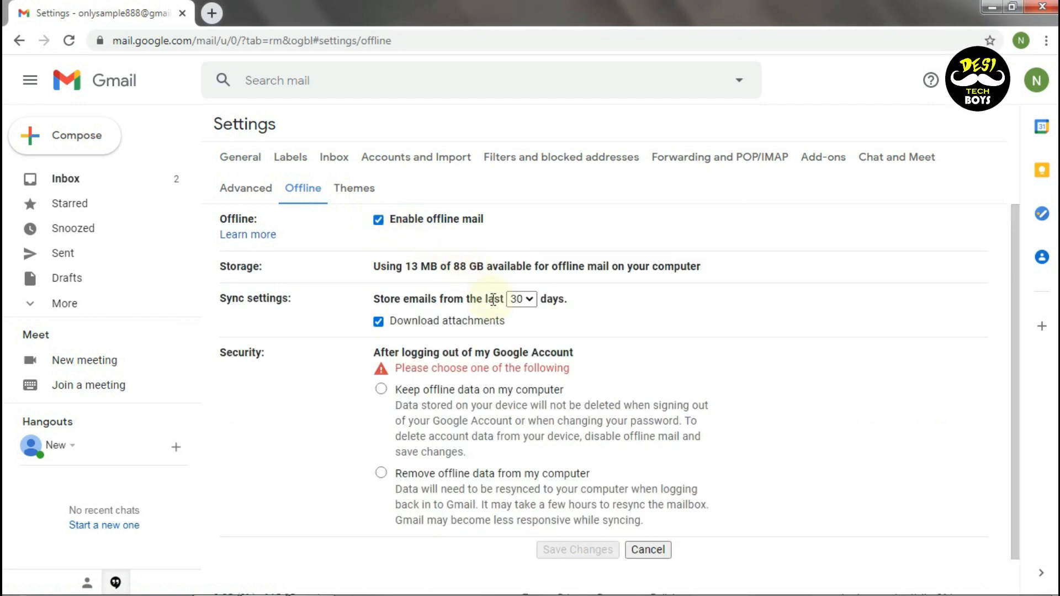
{"action": "left_click", "coordinate": [528, 305]}
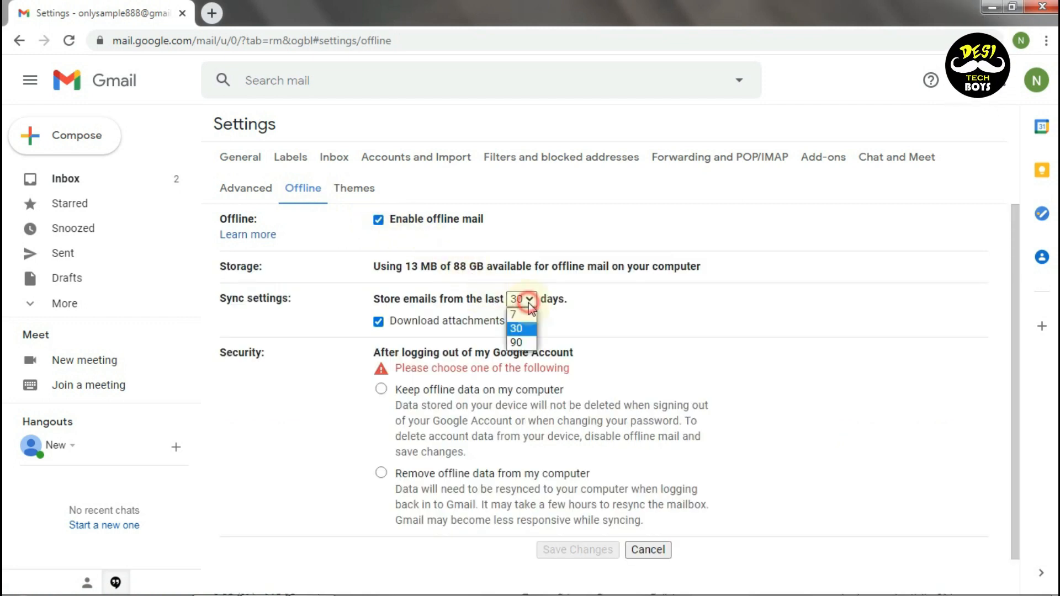
{"action": "left_click", "coordinate": [528, 343]}
{"action": "scroll", "coordinate": [437, 353], "scroll_direction": "down", "scroll_amount": 1}
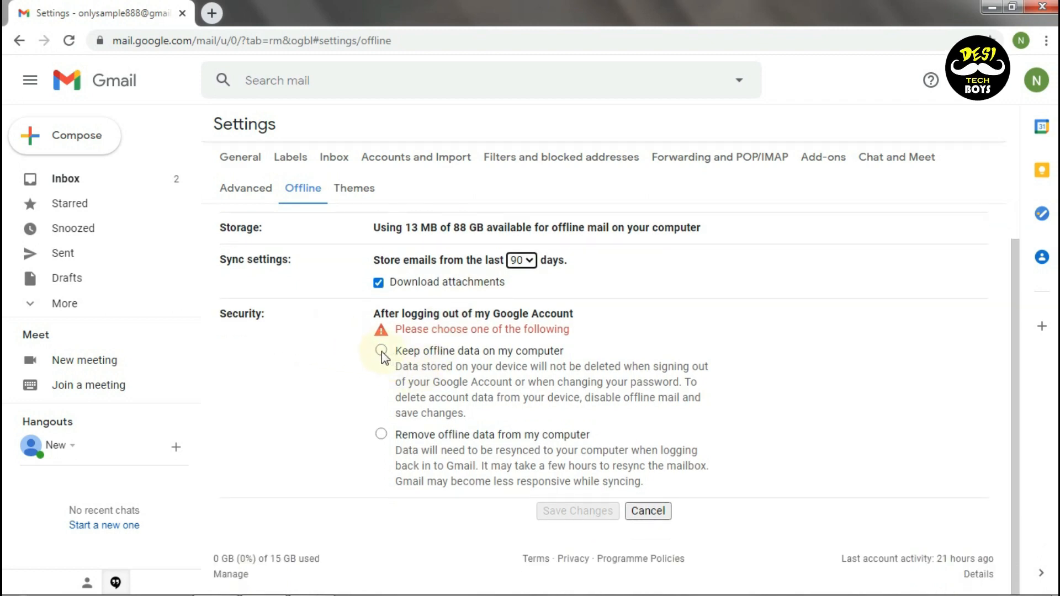
{"action": "left_click", "coordinate": [382, 350]}
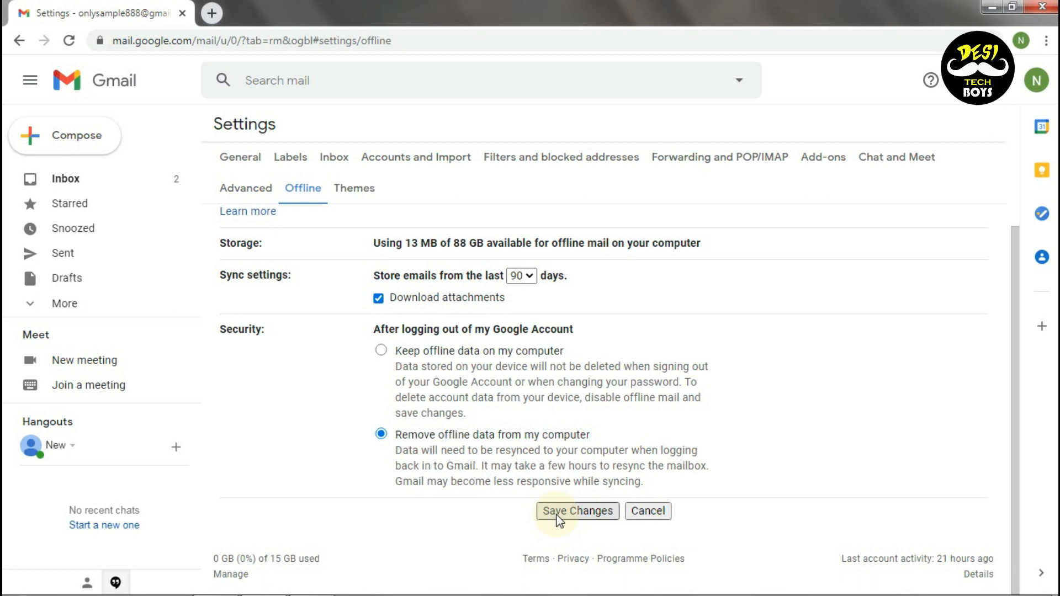
{"action": "left_click", "coordinate": [585, 522]}
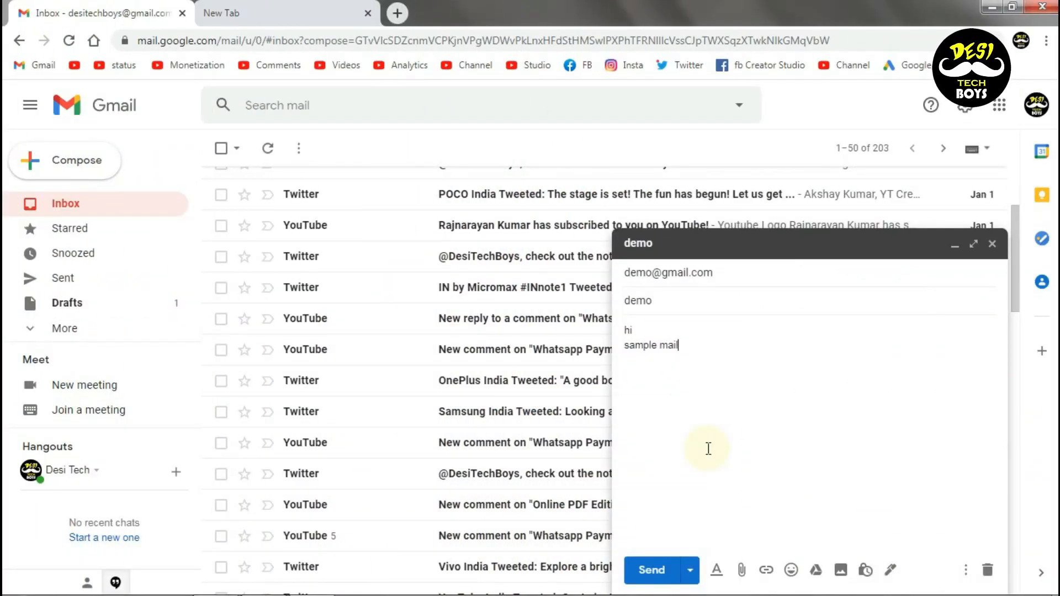
Schedule the demo email for Jan 12, 2021 at 4:55 PM and view scheduled emails
{"action": "left_click", "coordinate": [691, 570]}
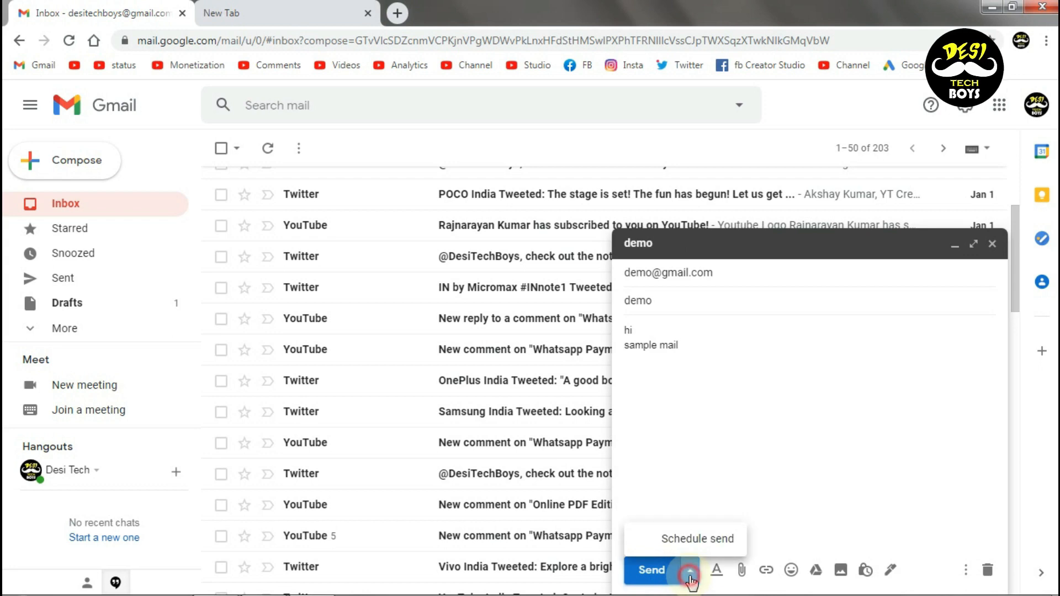
{"action": "left_click", "coordinate": [686, 543]}
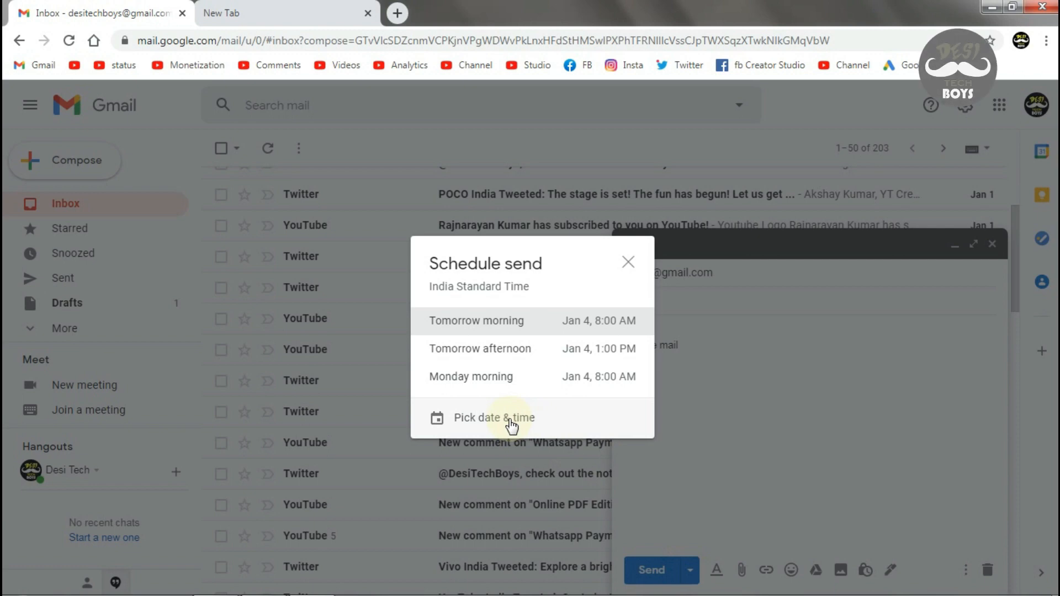
{"action": "left_click", "coordinate": [509, 422]}
{"action": "left_click", "coordinate": [417, 354]}
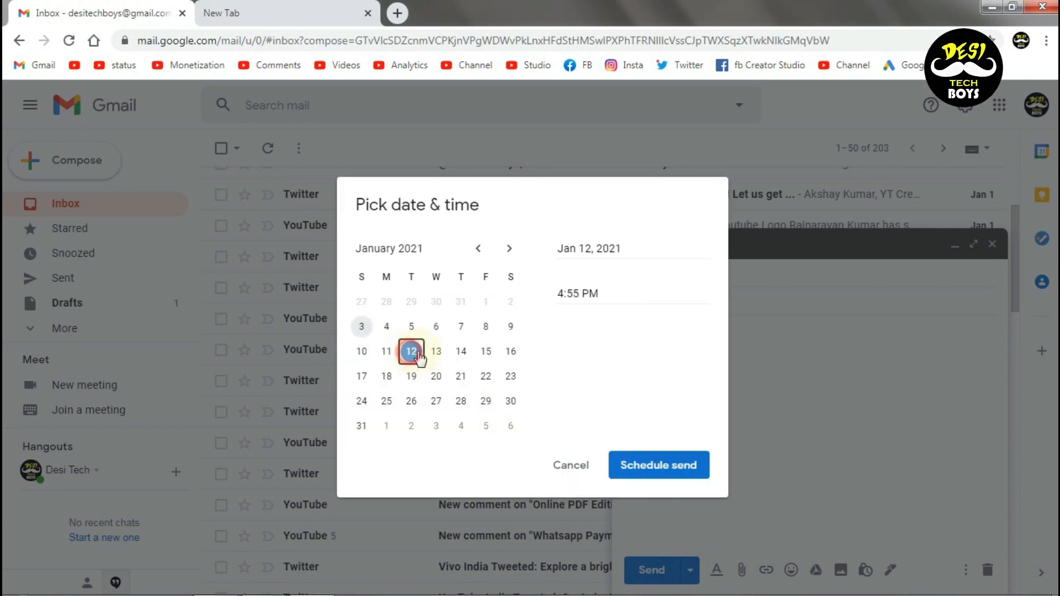
{"action": "left_click", "coordinate": [670, 463]}
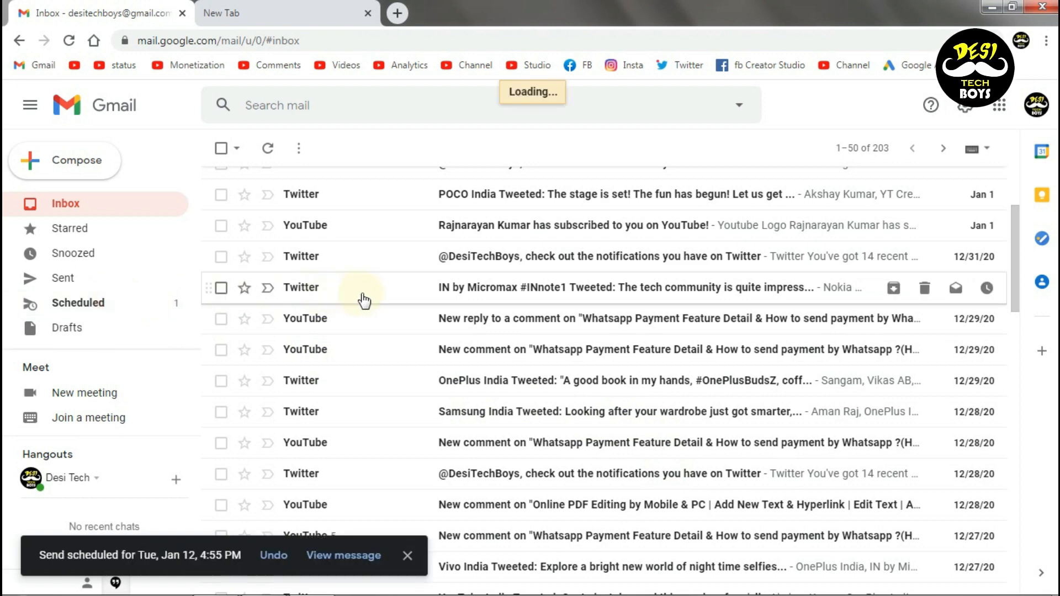
{"action": "left_click", "coordinate": [331, 558]}
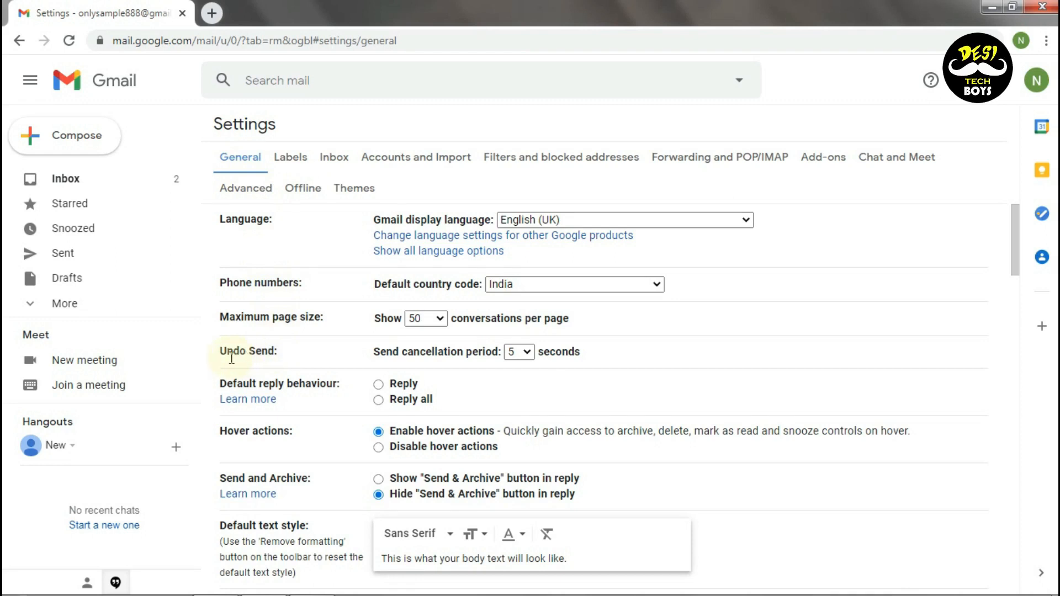
Set the send cancellation period to 30 seconds and save the General settings
{"action": "left_click", "coordinate": [528, 358]}
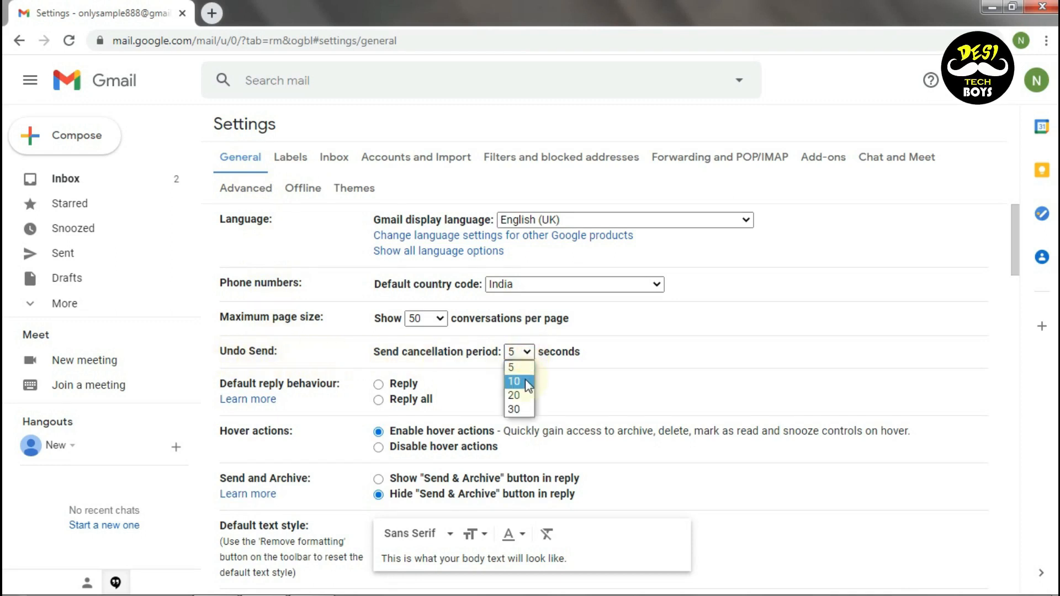
{"action": "left_click", "coordinate": [522, 408]}
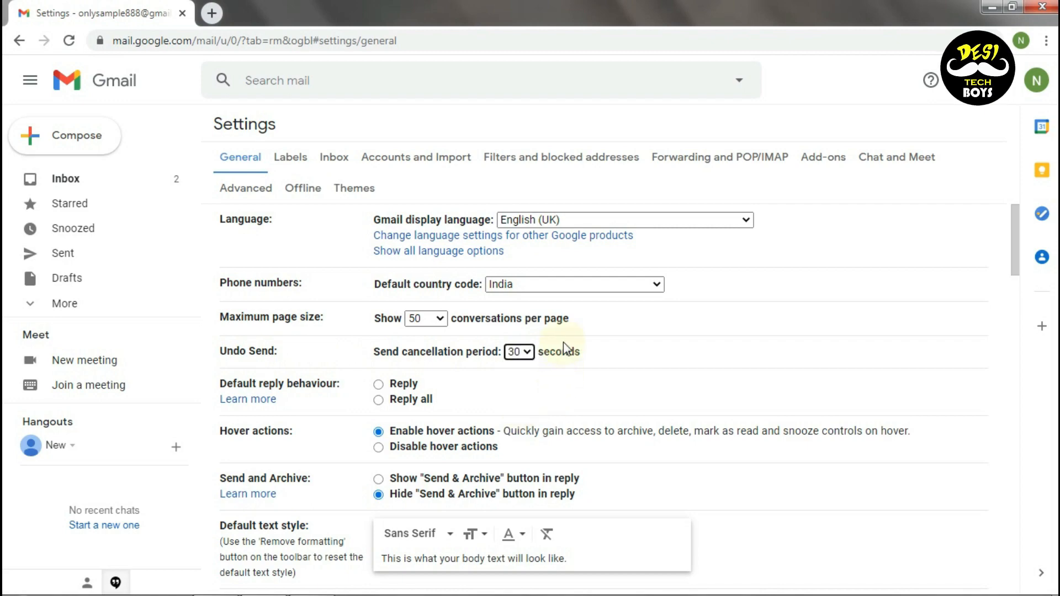
{"action": "scroll", "coordinate": [565, 347], "scroll_direction": "down", "scroll_amount": 20}
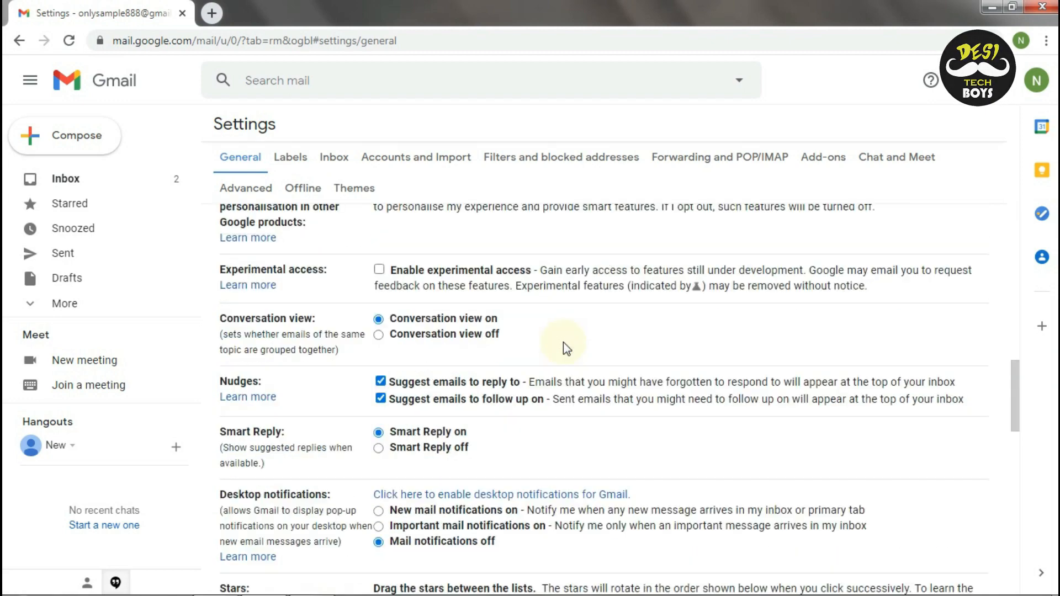
{"action": "scroll", "coordinate": [563, 343], "scroll_direction": "down", "scroll_amount": 10}
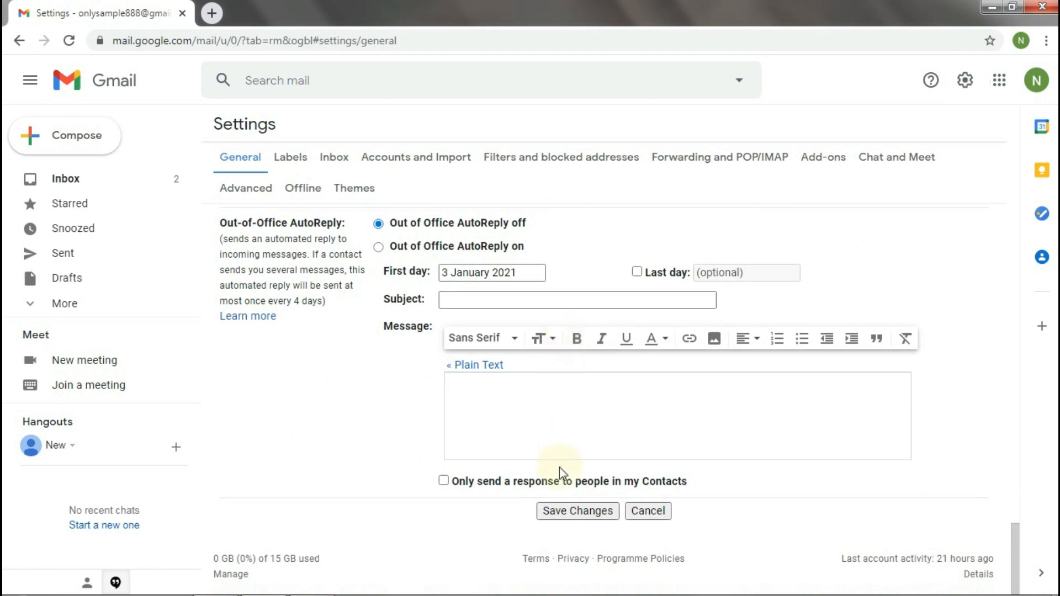
{"action": "left_click", "coordinate": [580, 514]}
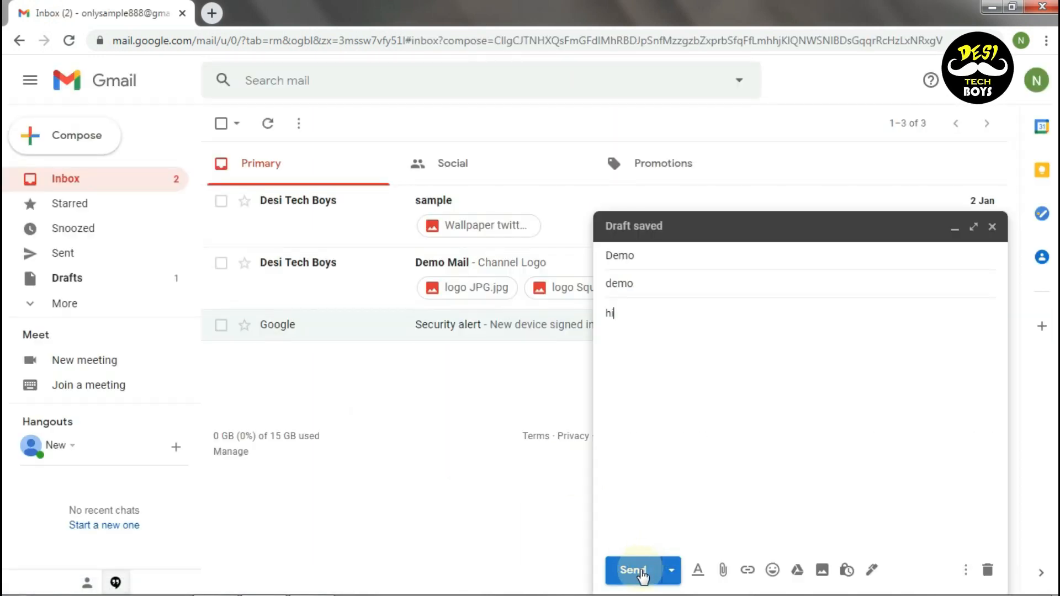
Send the demo email from the compose window
{"action": "left_click", "coordinate": [642, 574]}
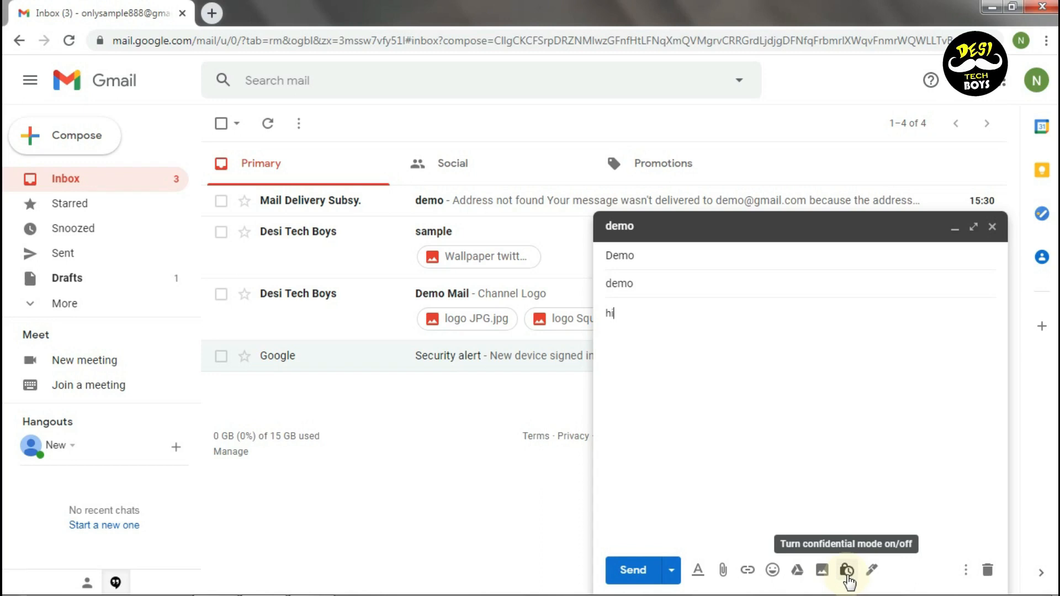
Turn on confidential mode with 'Expires in 1 month' and send the demo email
{"action": "left_click", "coordinate": [847, 571]}
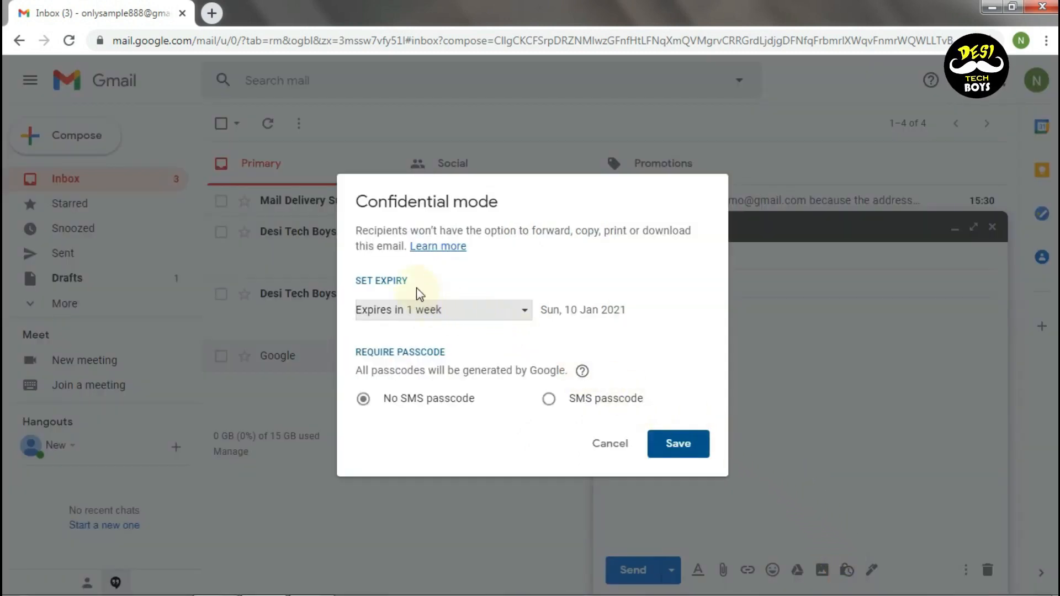
{"action": "left_click", "coordinate": [488, 311]}
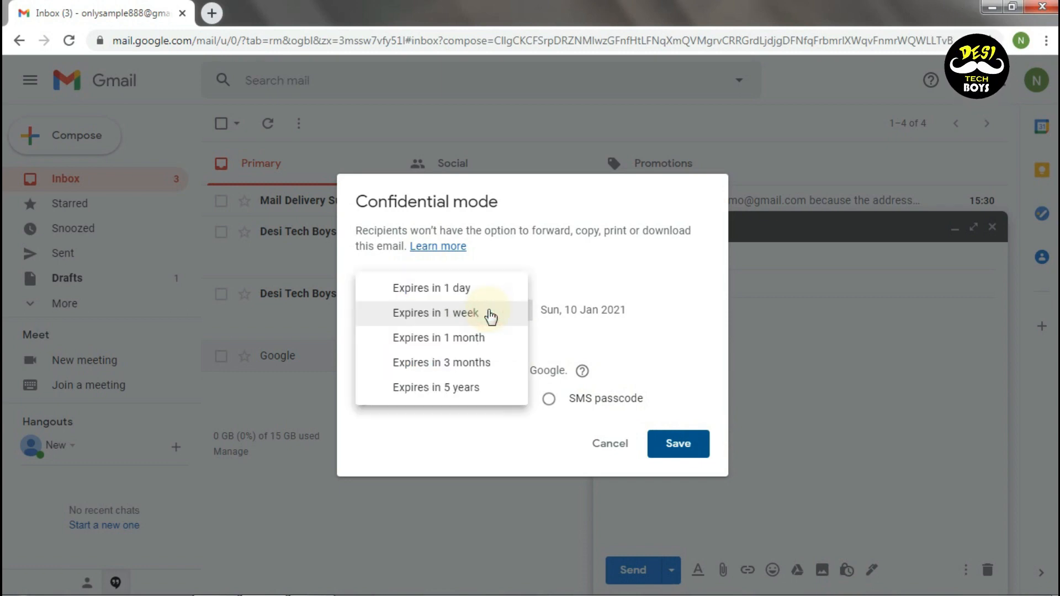
{"action": "left_click", "coordinate": [469, 343]}
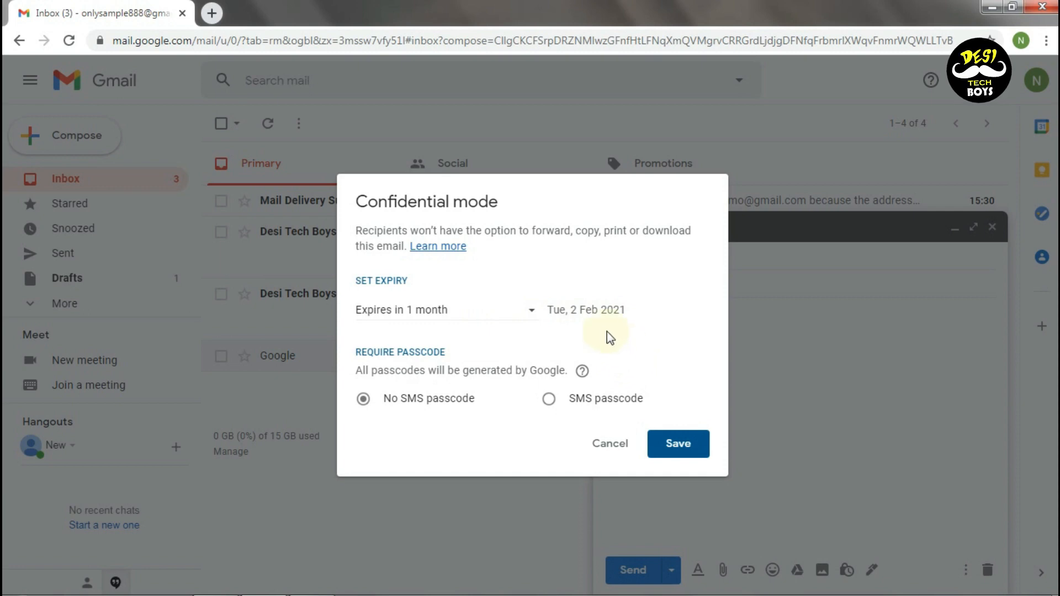
{"action": "left_click", "coordinate": [678, 446]}
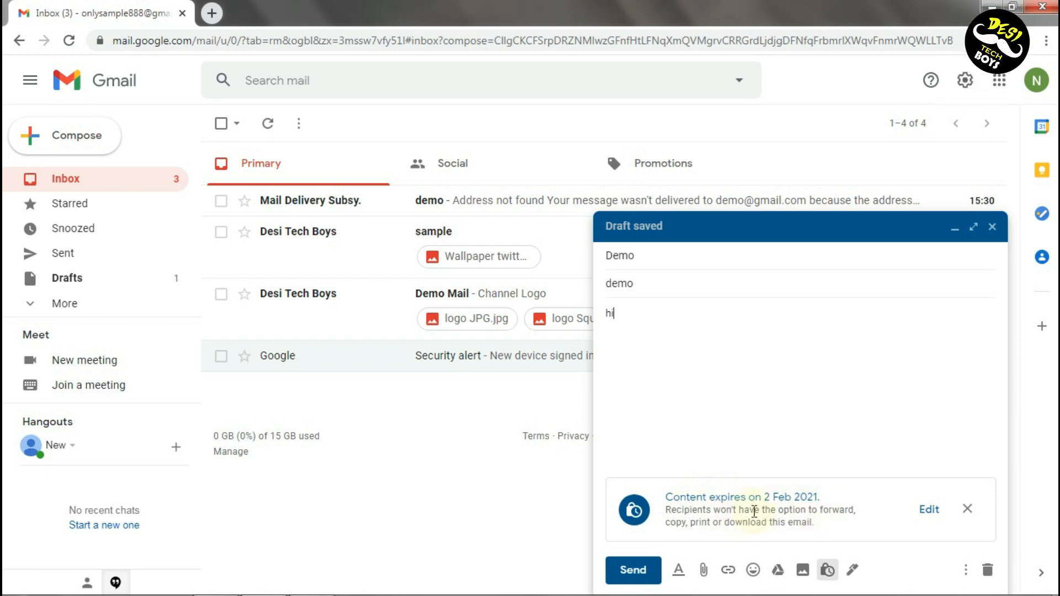
{"action": "left_click", "coordinate": [634, 572]}
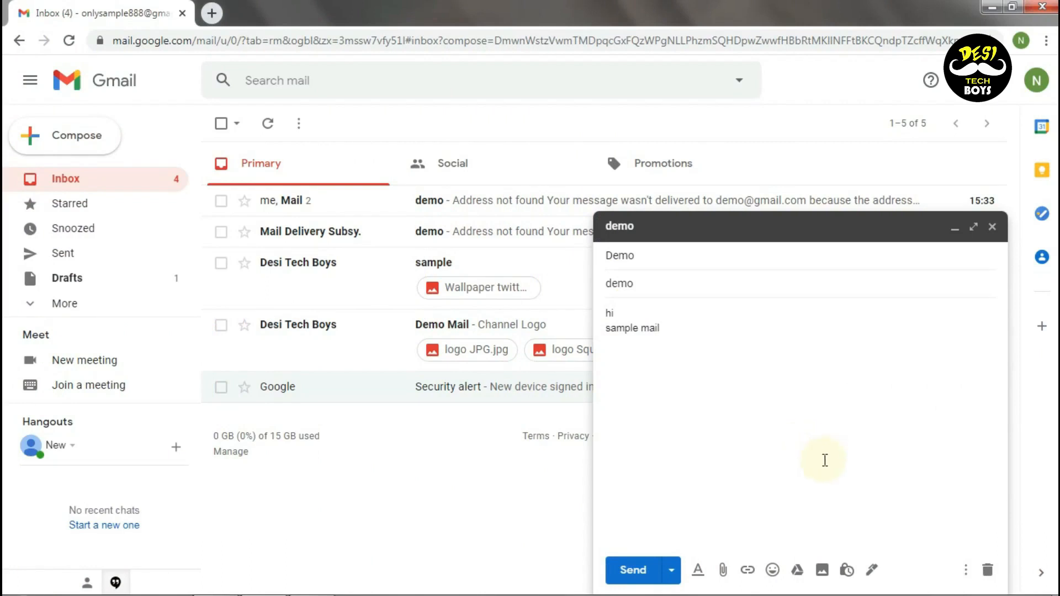
Change confidential mode to require an SMS passcode and expire in 3 months
{"action": "left_click", "coordinate": [848, 573]}
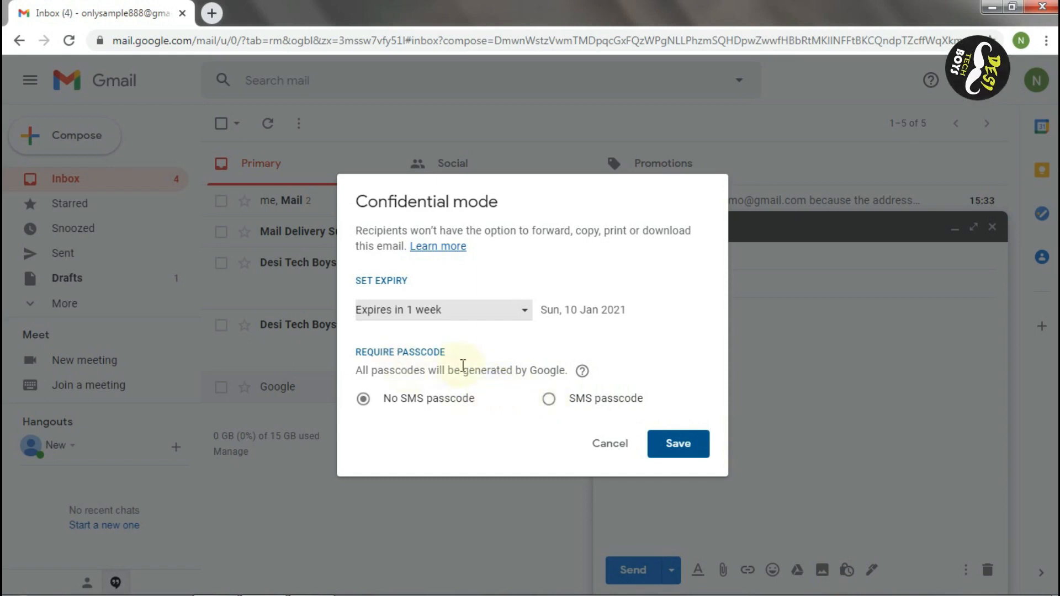
{"action": "left_click", "coordinate": [550, 399]}
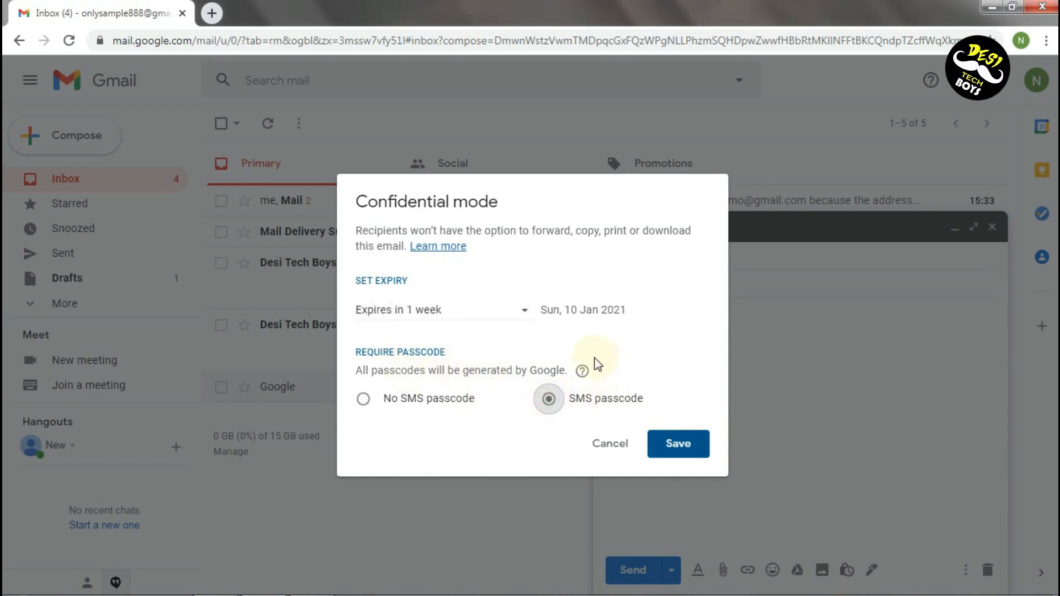
{"action": "left_click", "coordinate": [484, 307]}
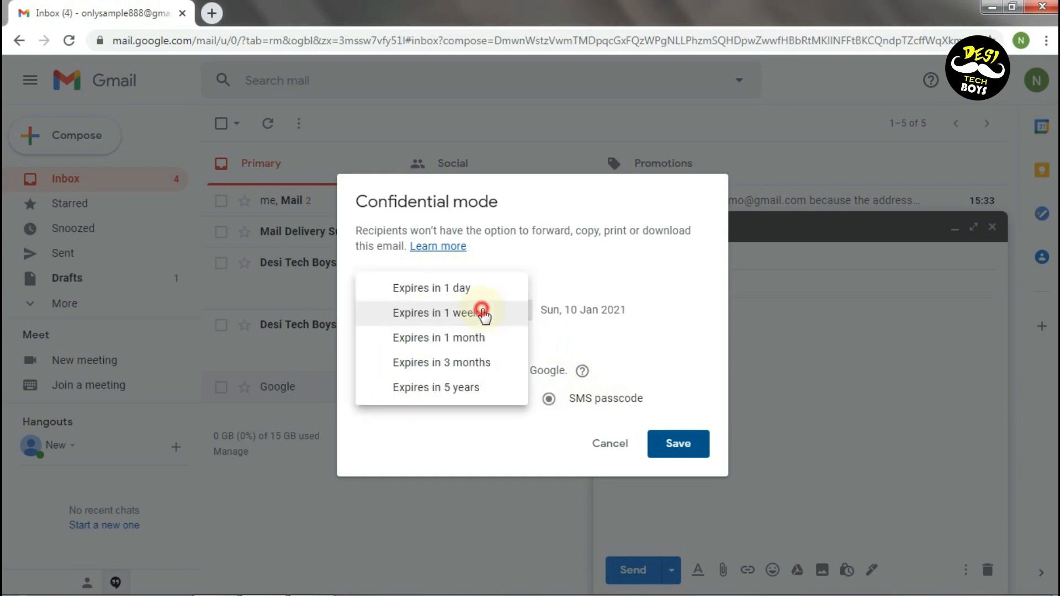
{"action": "left_click", "coordinate": [468, 363]}
{"action": "left_click", "coordinate": [677, 450]}
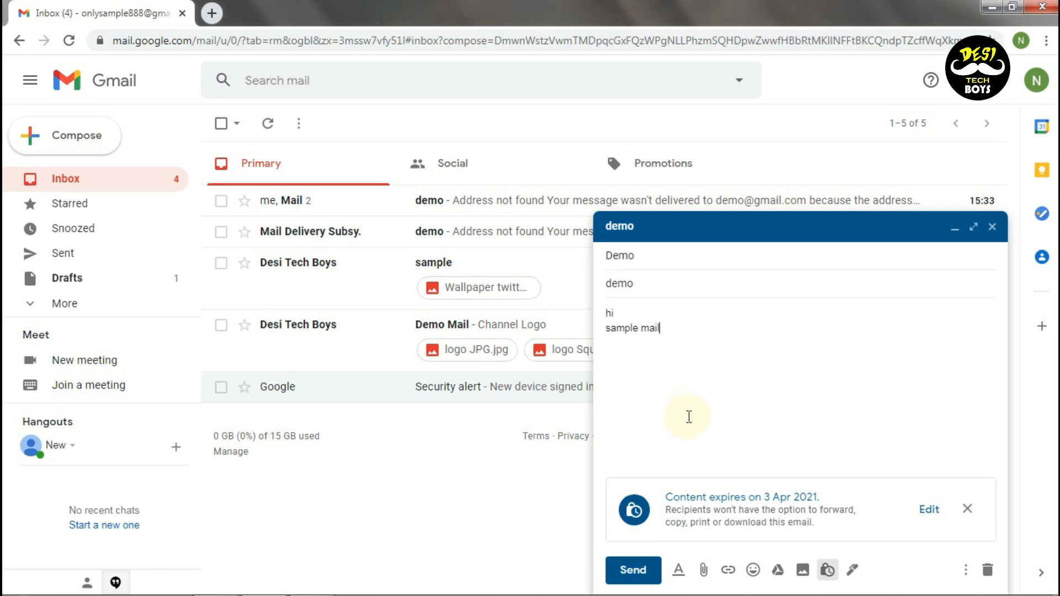
Send the email after entering the recipient's mobile number for the SMS passcode
{"action": "left_click", "coordinate": [633, 570]}
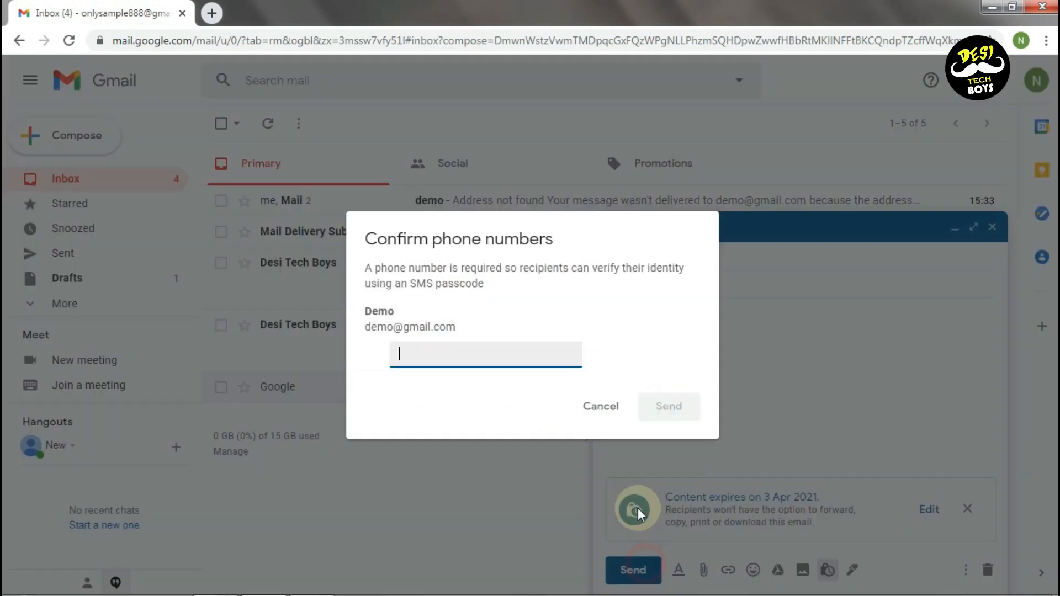
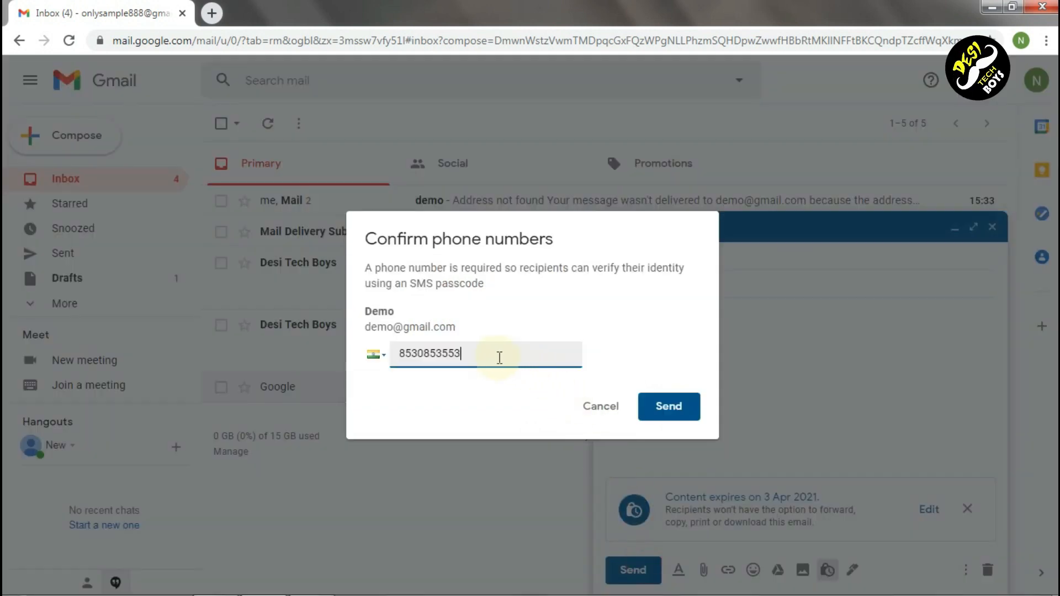
{"action": "left_click", "coordinate": [661, 414]}
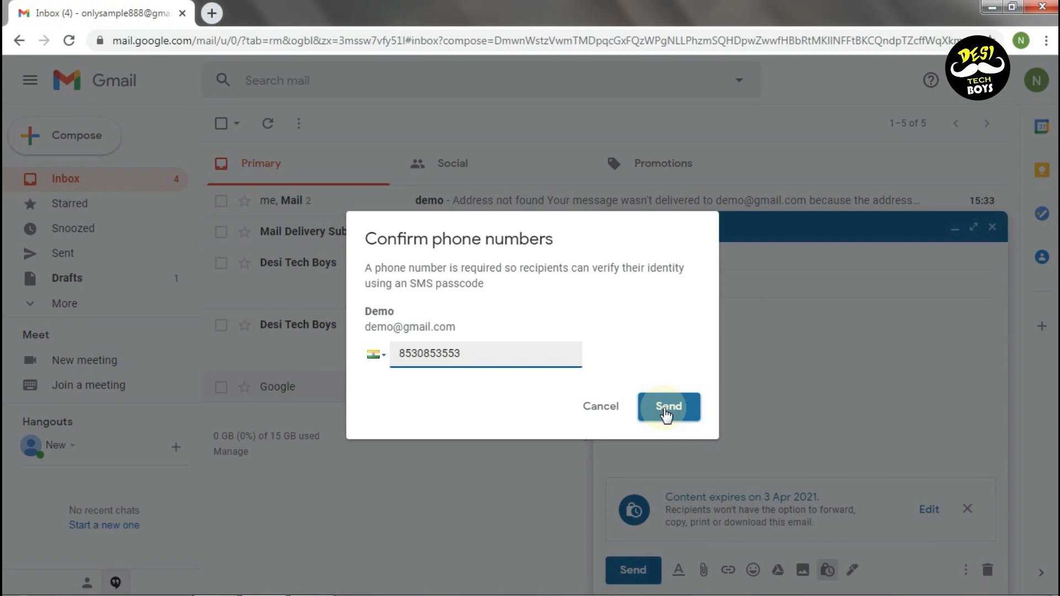
{"action": "left_click", "coordinate": [667, 413]}
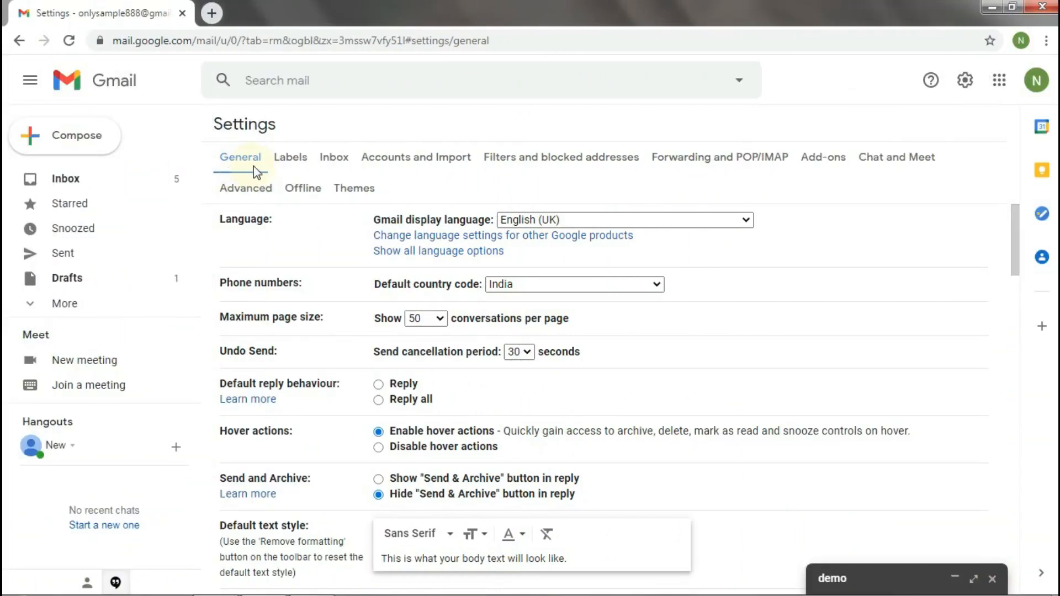
Save the Smart Compose setting change and reopen the demo draft
{"action": "scroll", "coordinate": [262, 269], "scroll_direction": "down", "scroll_amount": 10}
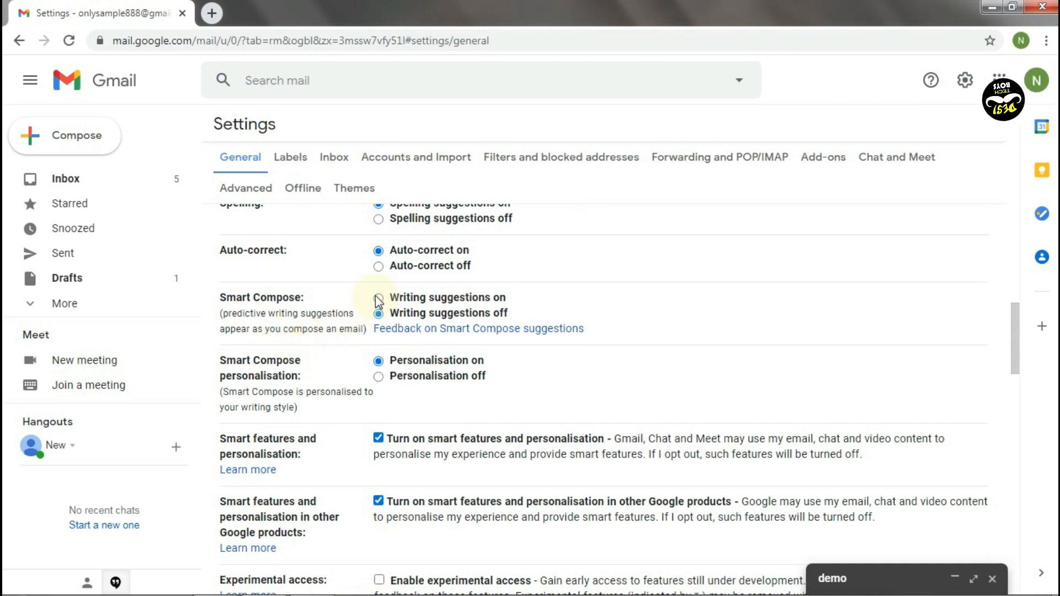
{"action": "scroll", "coordinate": [474, 337], "scroll_direction": "down", "scroll_amount": 15}
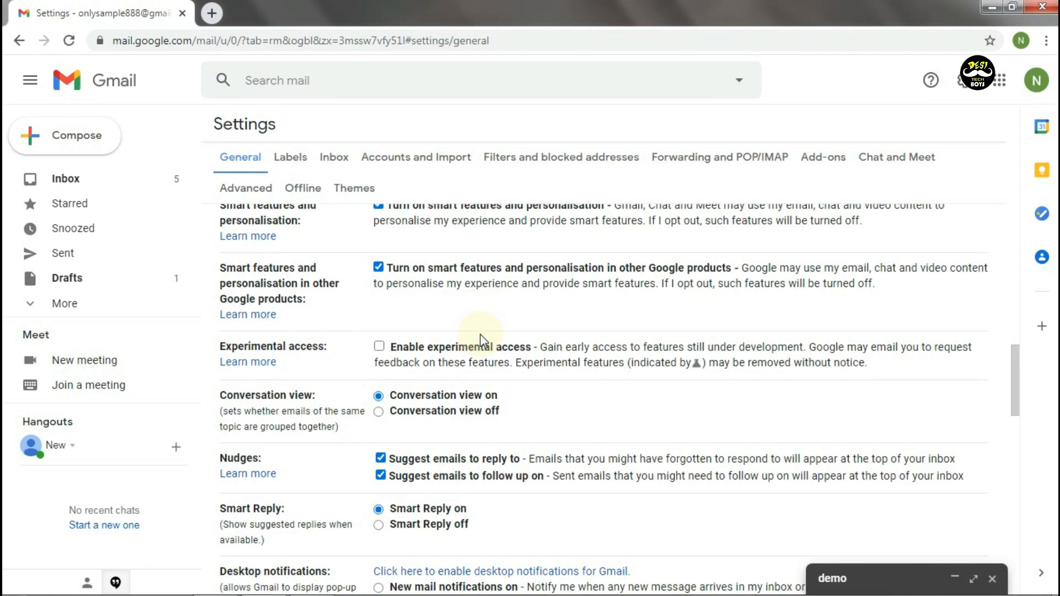
{"action": "left_click", "coordinate": [577, 511]}
{"action": "left_click", "coordinate": [871, 577]}
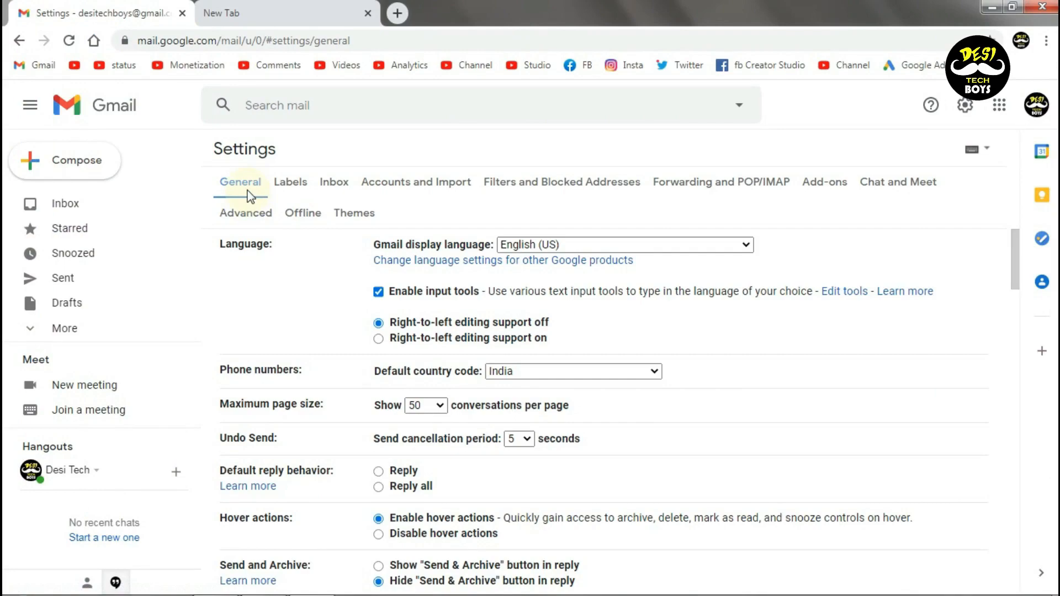
Turn the vacation responder on from January 5, 2021, leaving no end date
{"action": "scroll", "coordinate": [267, 239], "scroll_direction": "down", "scroll_amount": 20}
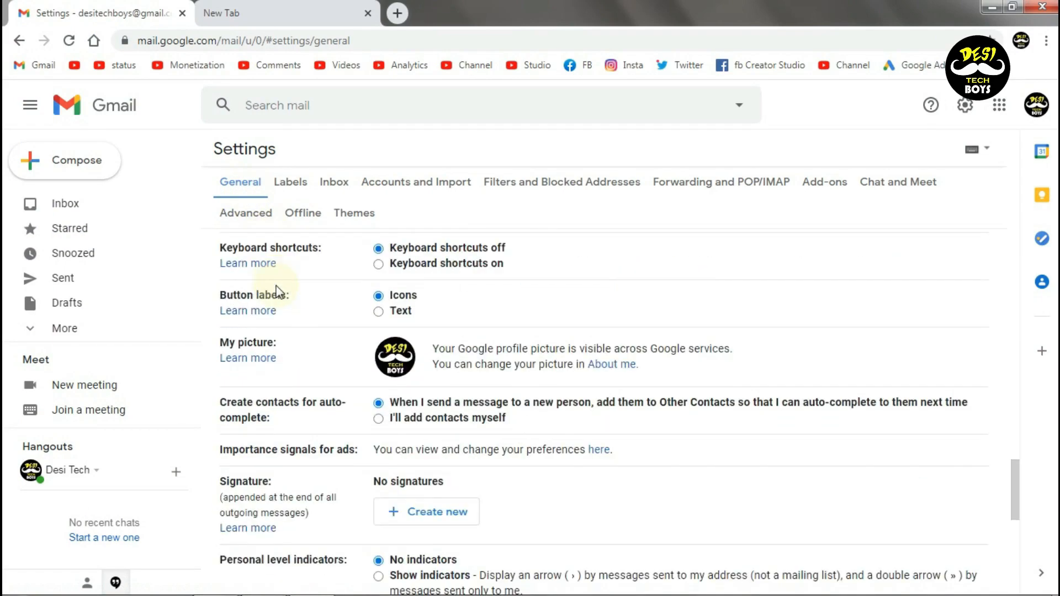
{"action": "scroll", "coordinate": [327, 372], "scroll_direction": "up", "scroll_amount": 2}
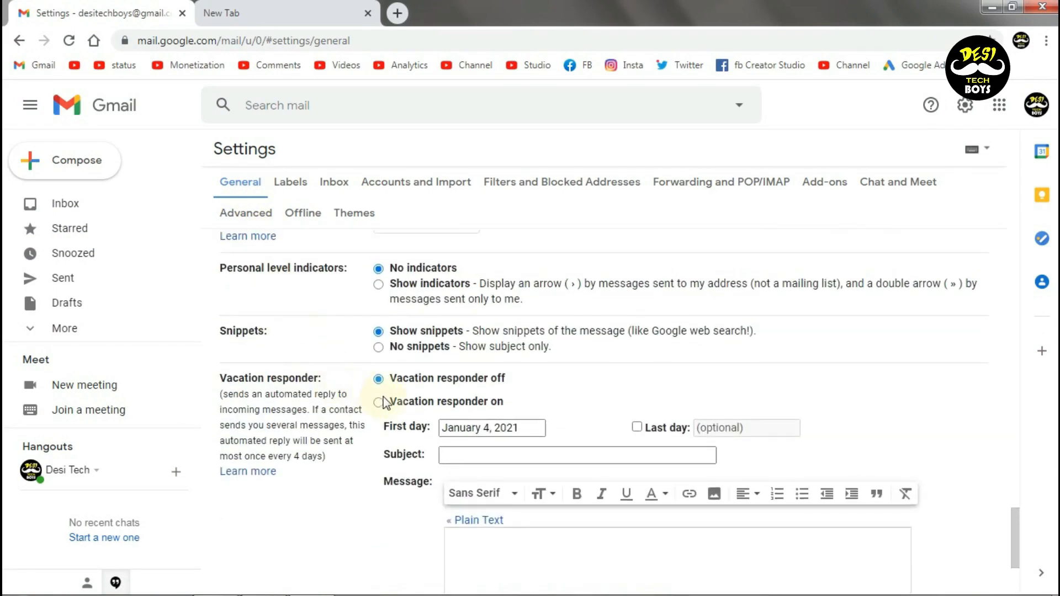
{"action": "left_click", "coordinate": [528, 430]}
{"action": "left_click", "coordinate": [508, 450]}
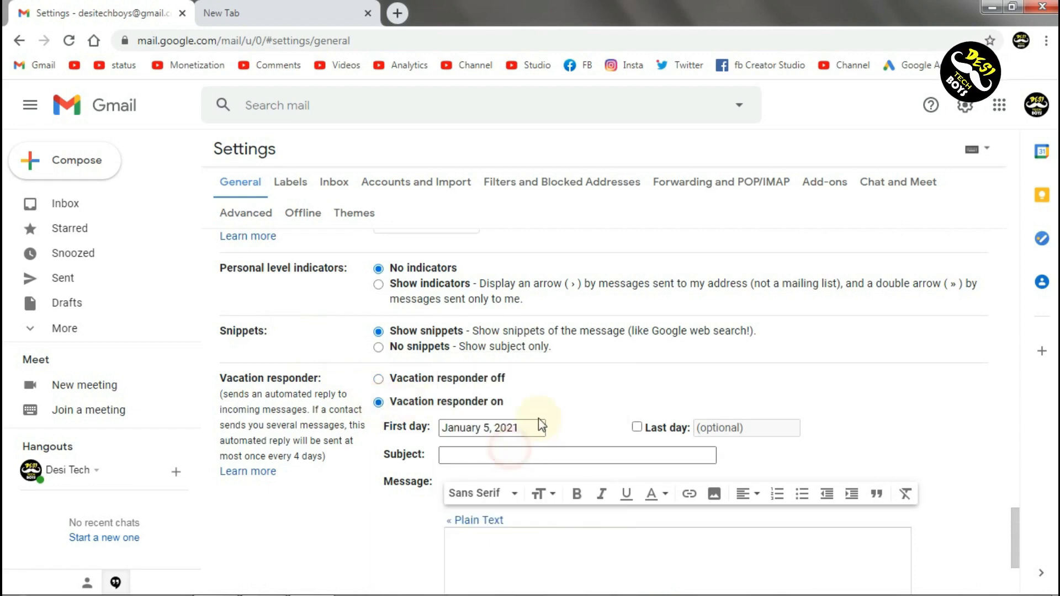
{"action": "left_click", "coordinate": [638, 428]}
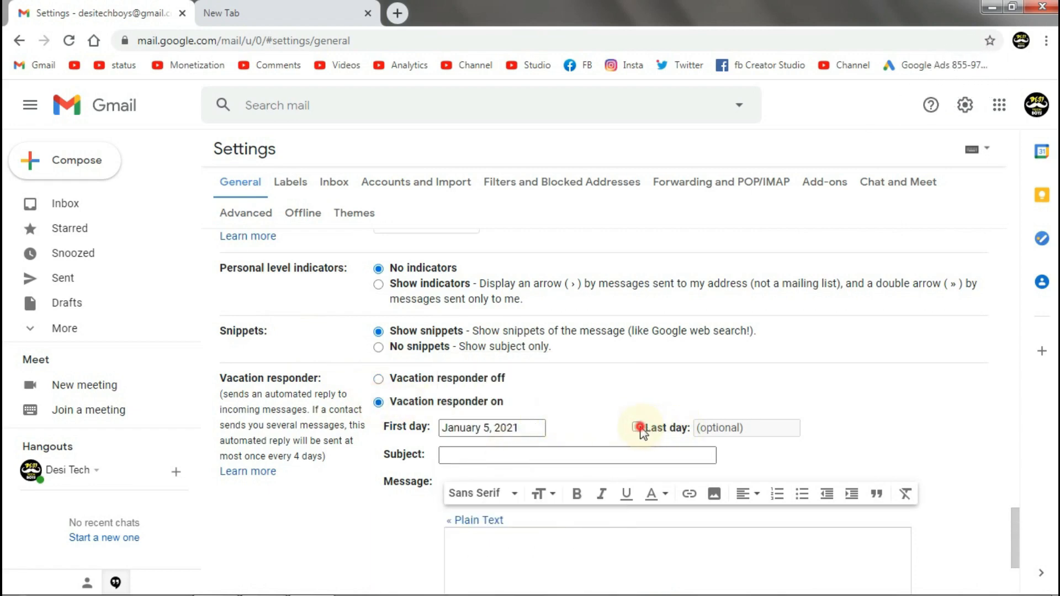
{"action": "left_click", "coordinate": [718, 429]}
{"action": "left_click", "coordinate": [819, 477]}
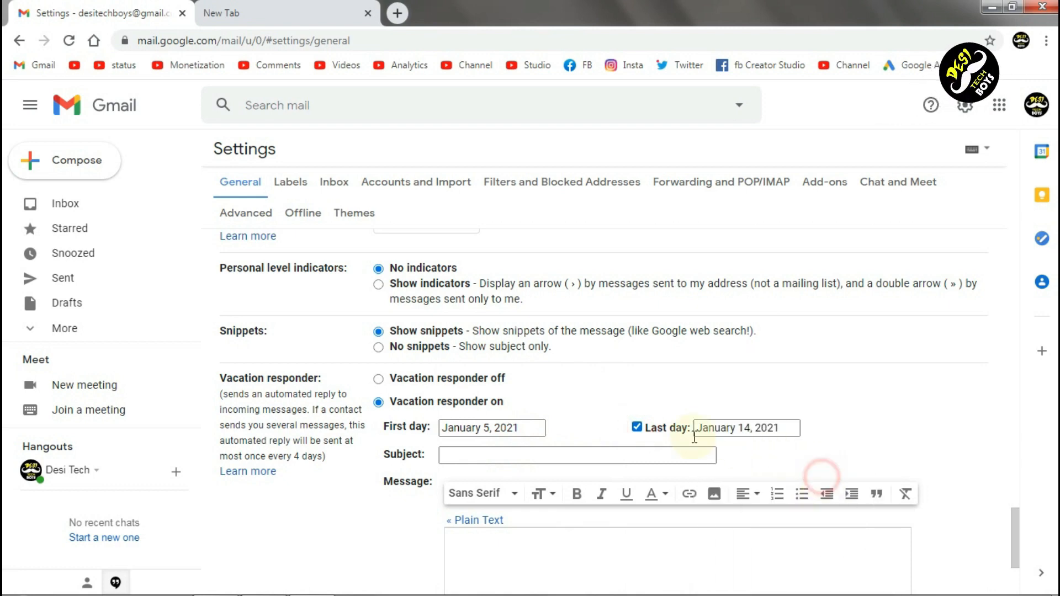
{"action": "left_click", "coordinate": [638, 428]}
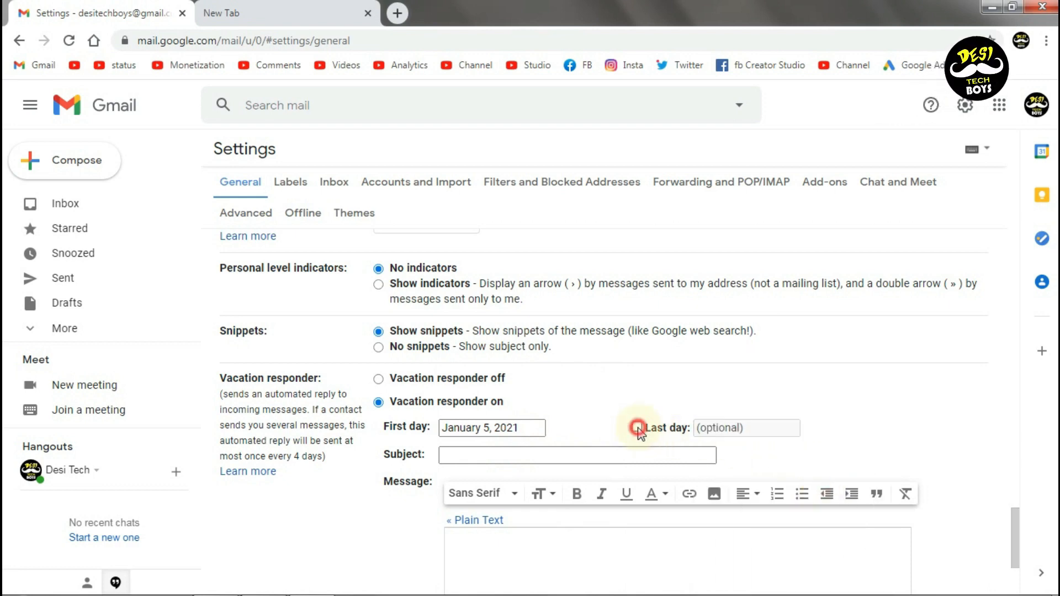
Enter subject 'auto reply mail' and the holiday message, reply only to contacts, and save
{"action": "left_click", "coordinate": [460, 460]}
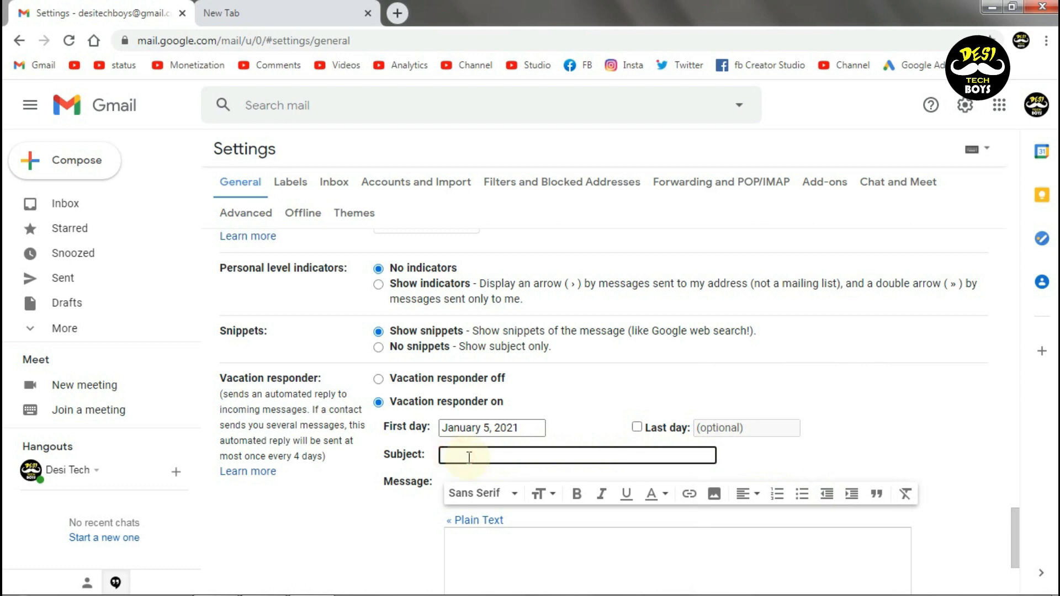
{"action": "scroll", "coordinate": [558, 452], "scroll_direction": "down", "scroll_amount": 3}
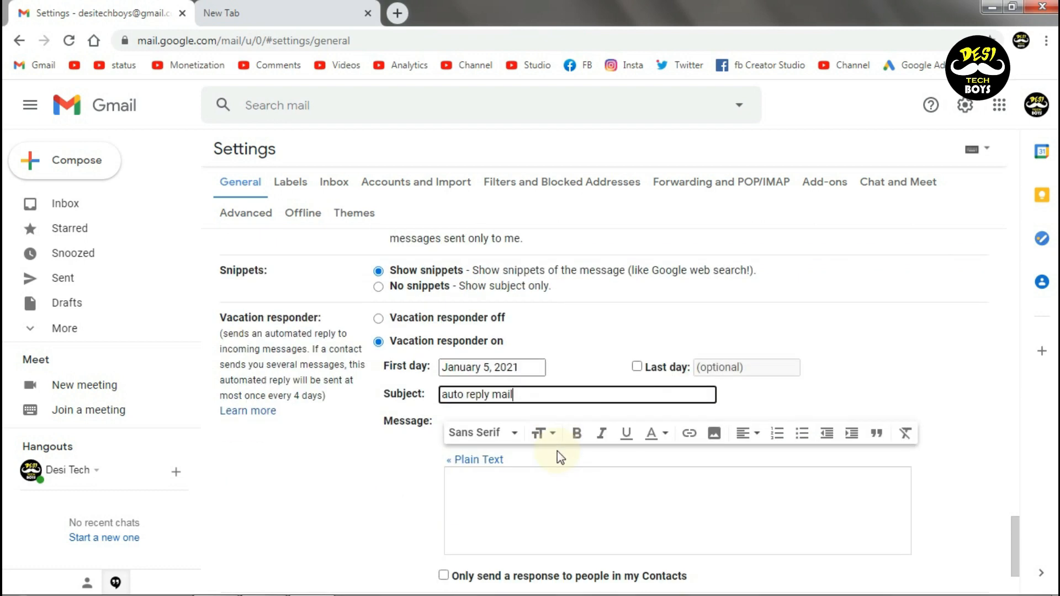
{"action": "left_click", "coordinate": [532, 405]}
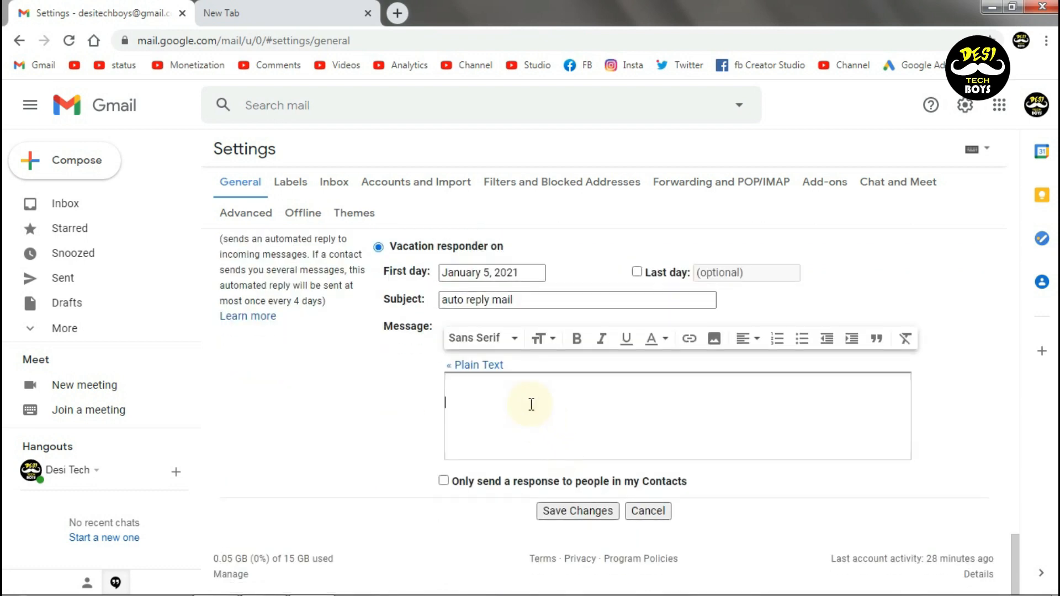
{"action": "left_click", "coordinate": [524, 421]}
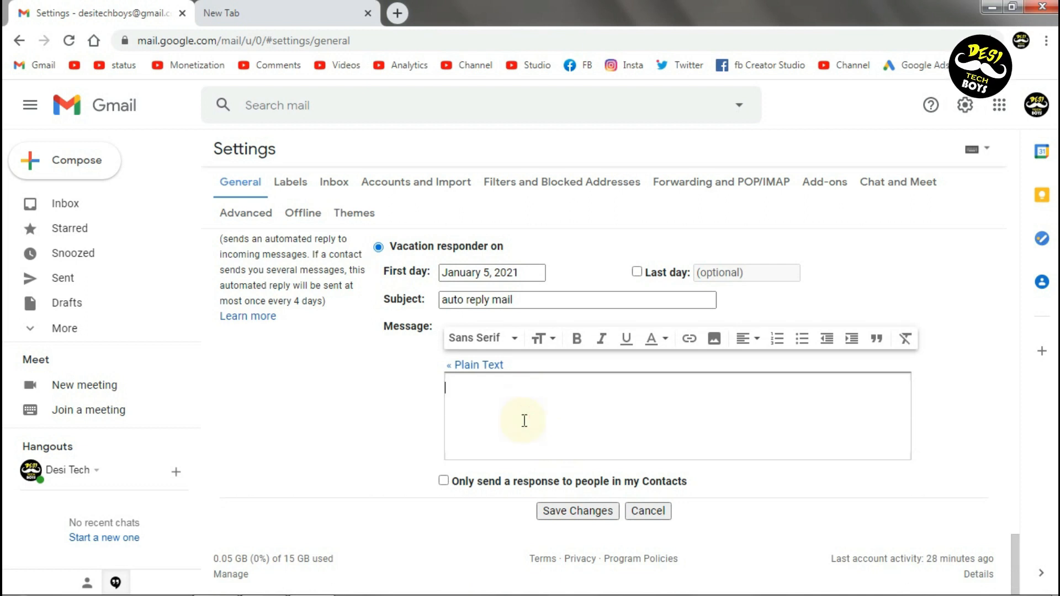
{"action": "type", "text": "i will contact to you after holidays"}
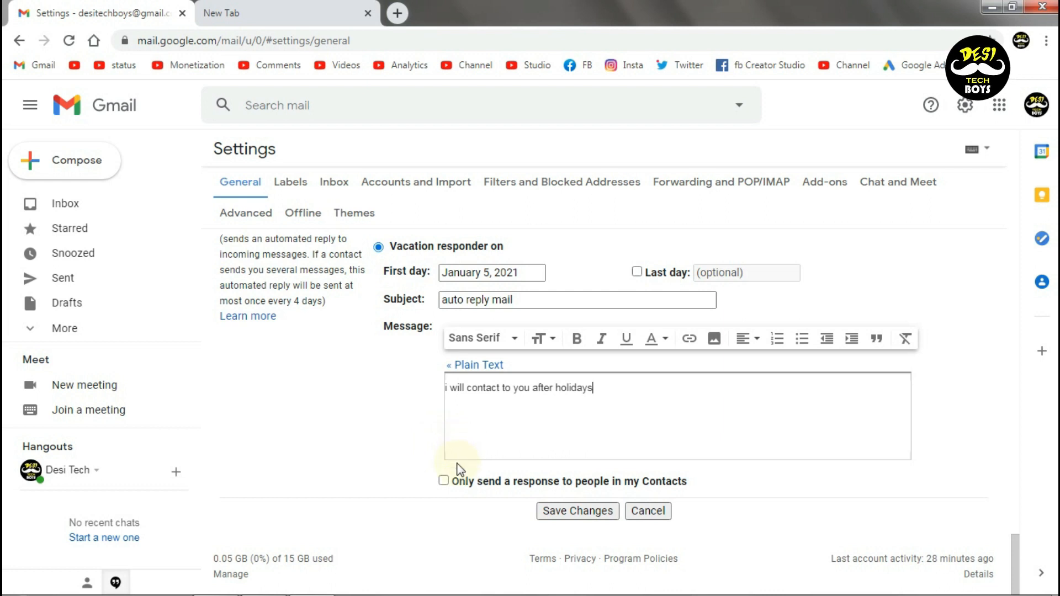
{"action": "left_click", "coordinate": [445, 483]}
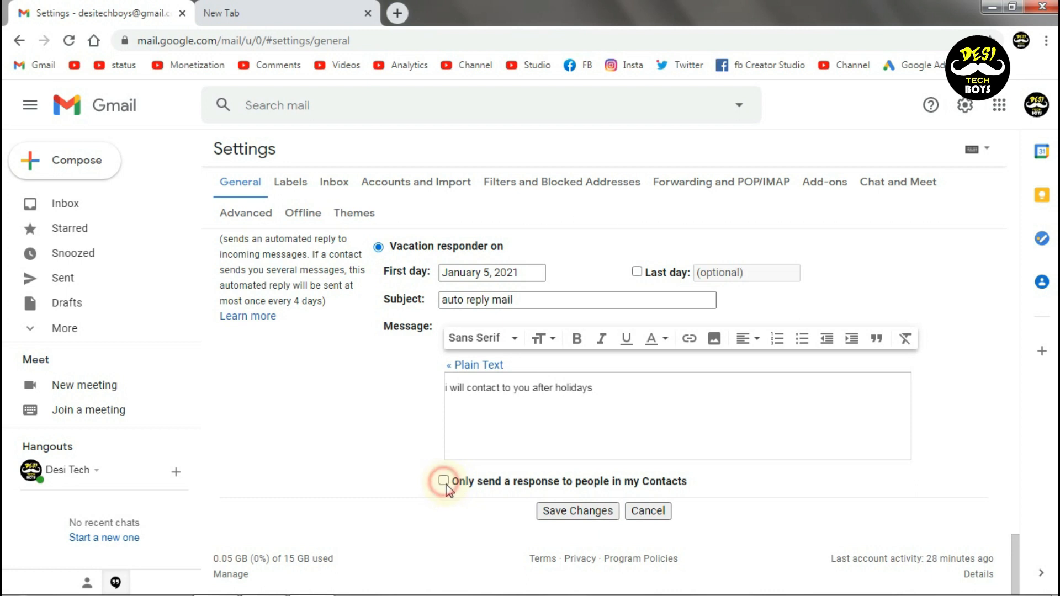
{"action": "left_click", "coordinate": [568, 517]}
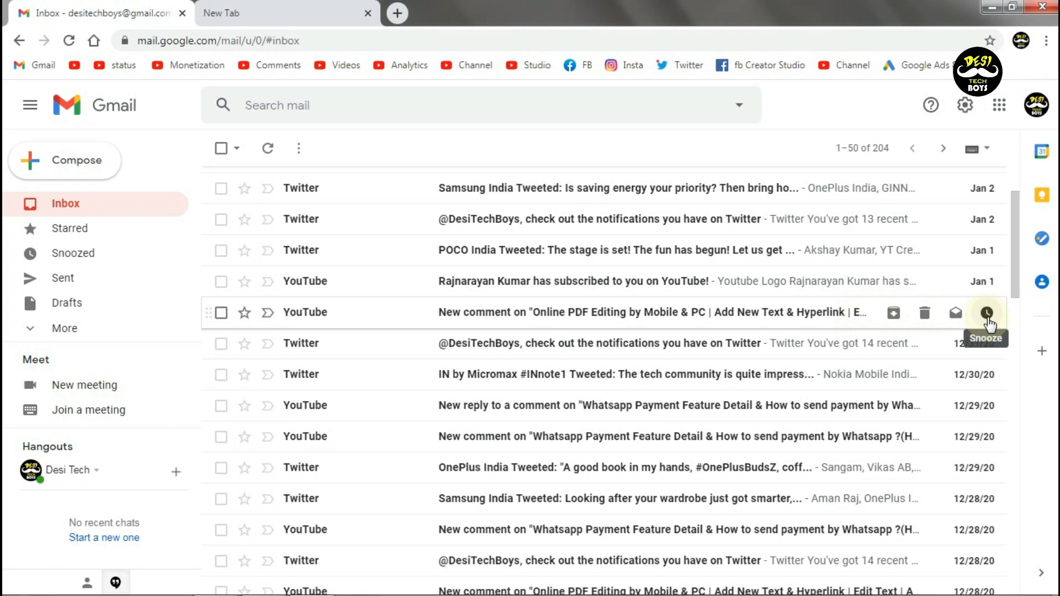
Snooze the YouTube Online PDF Editing comment email until Jan 26, 8:00 AM, then view Snoozed
{"action": "right_click", "coordinate": [361, 323]}
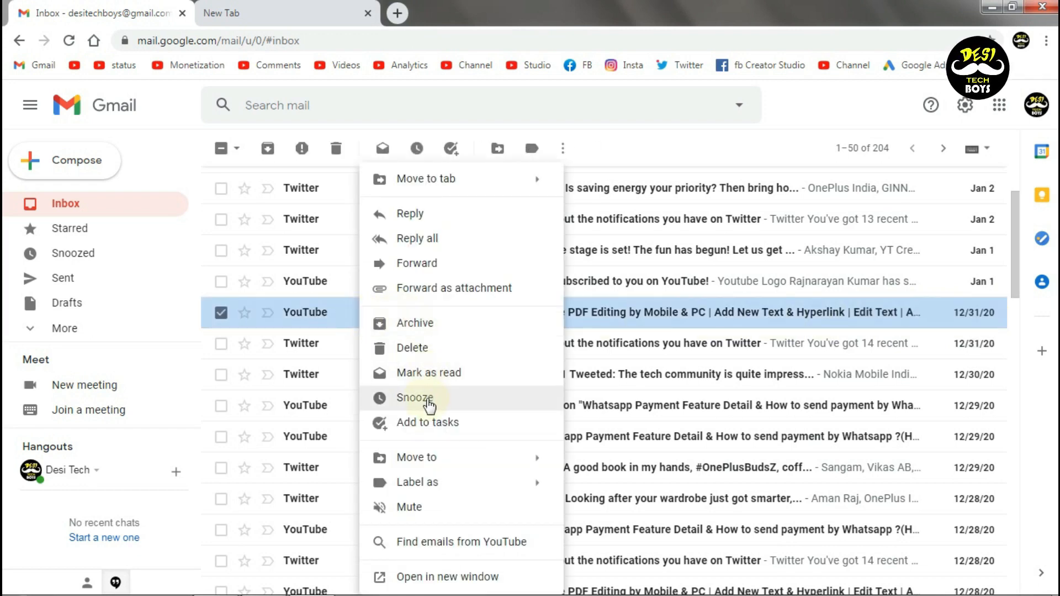
{"action": "left_click", "coordinate": [424, 397]}
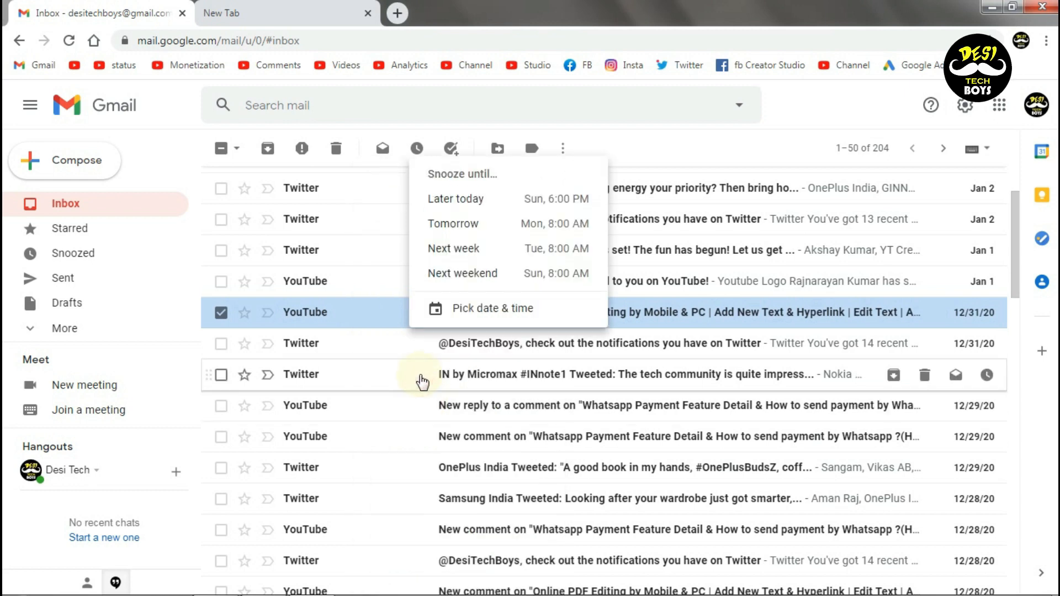
{"action": "left_click", "coordinate": [485, 312]}
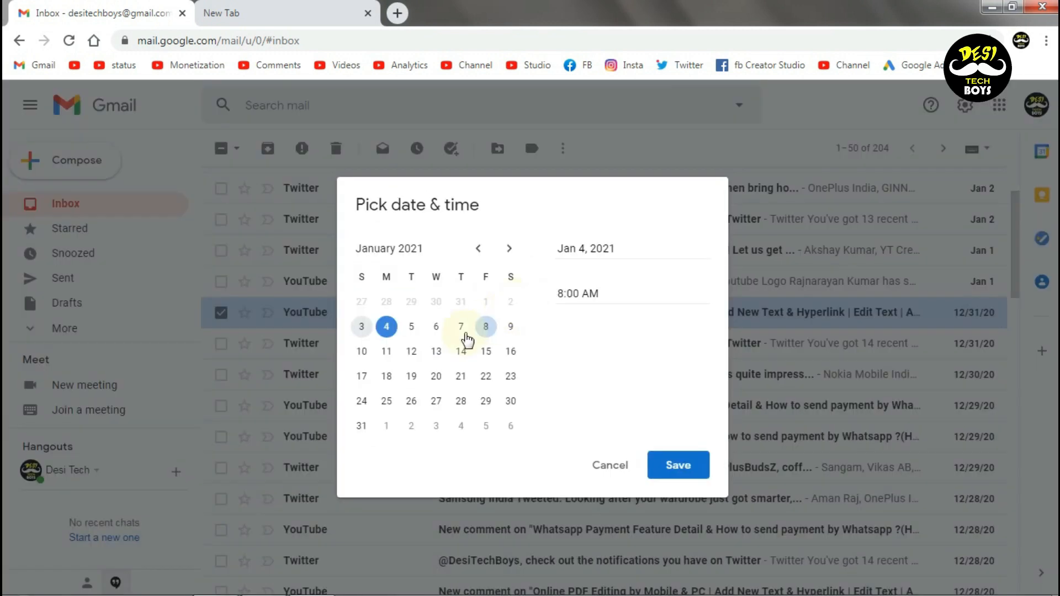
{"action": "left_click", "coordinate": [411, 401]}
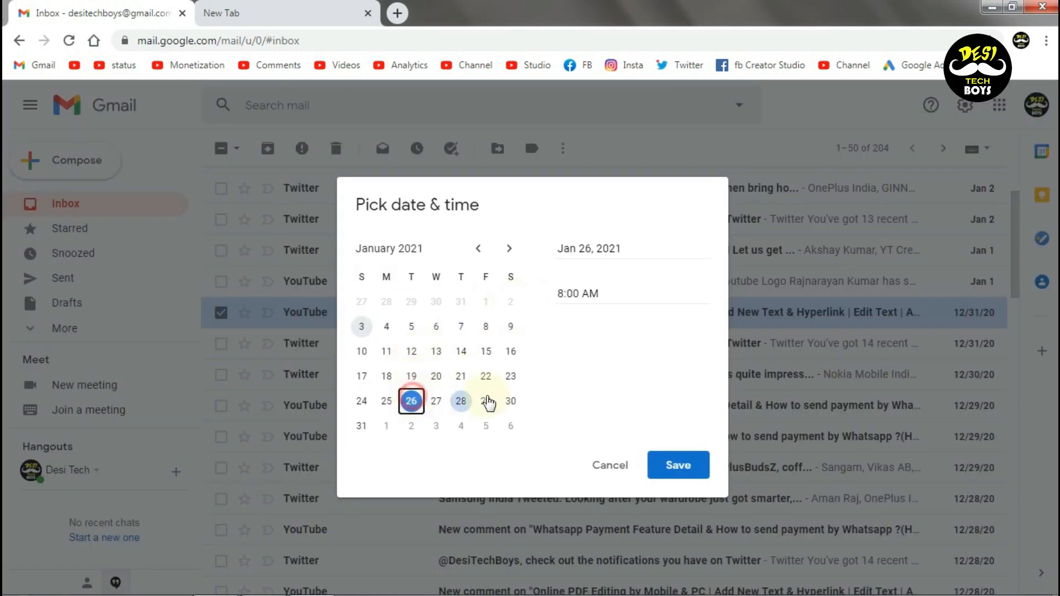
{"action": "left_click", "coordinate": [678, 466]}
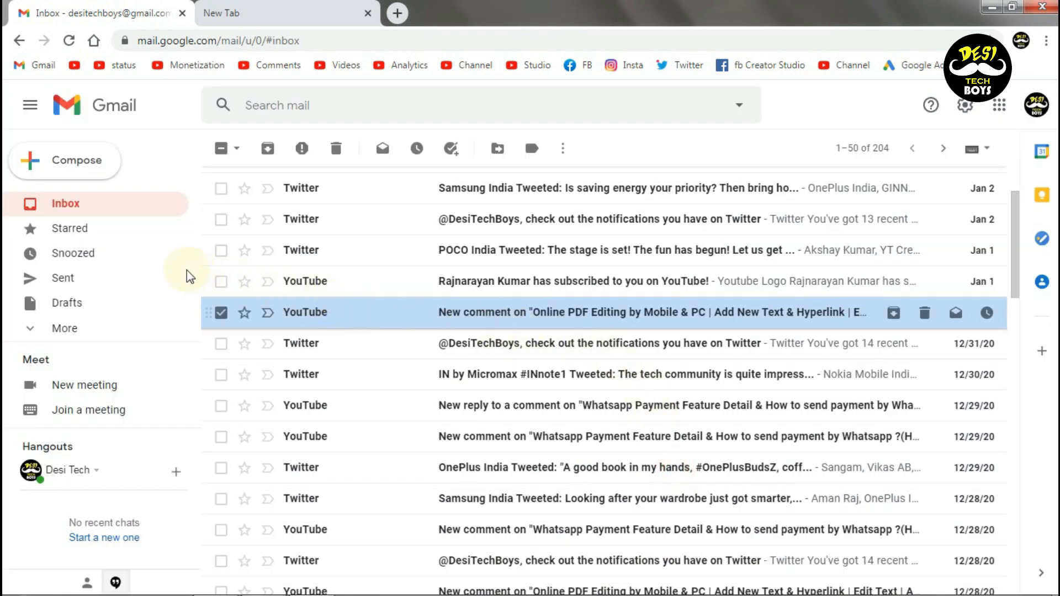
{"action": "left_click", "coordinate": [111, 250]}
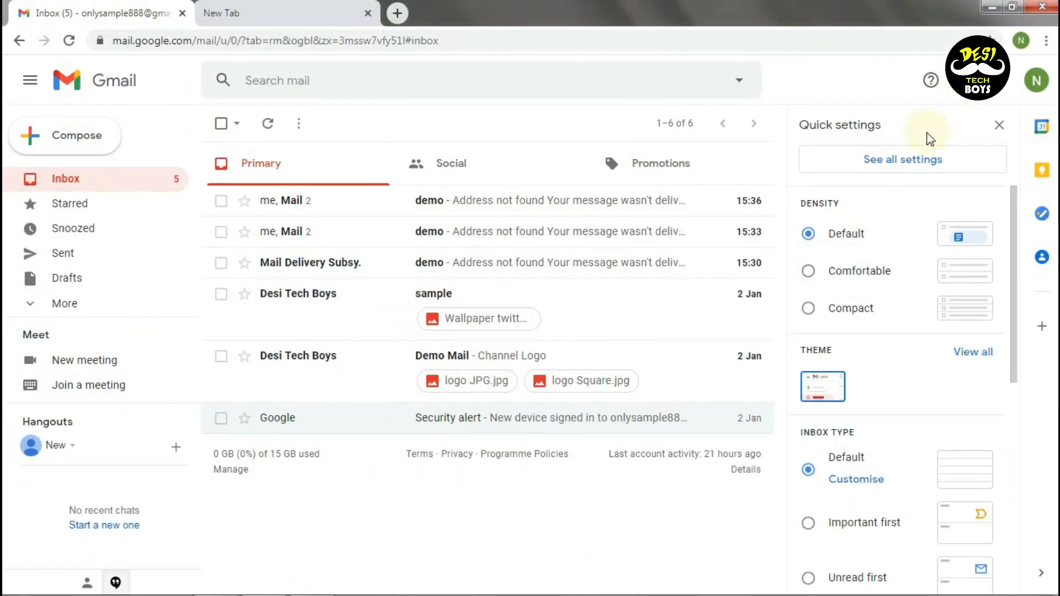
Switch the reading pane to Right of inbox, reload, and preview the sample and Demo Mail emails
{"action": "scroll", "coordinate": [882, 334], "scroll_direction": "down", "scroll_amount": 8}
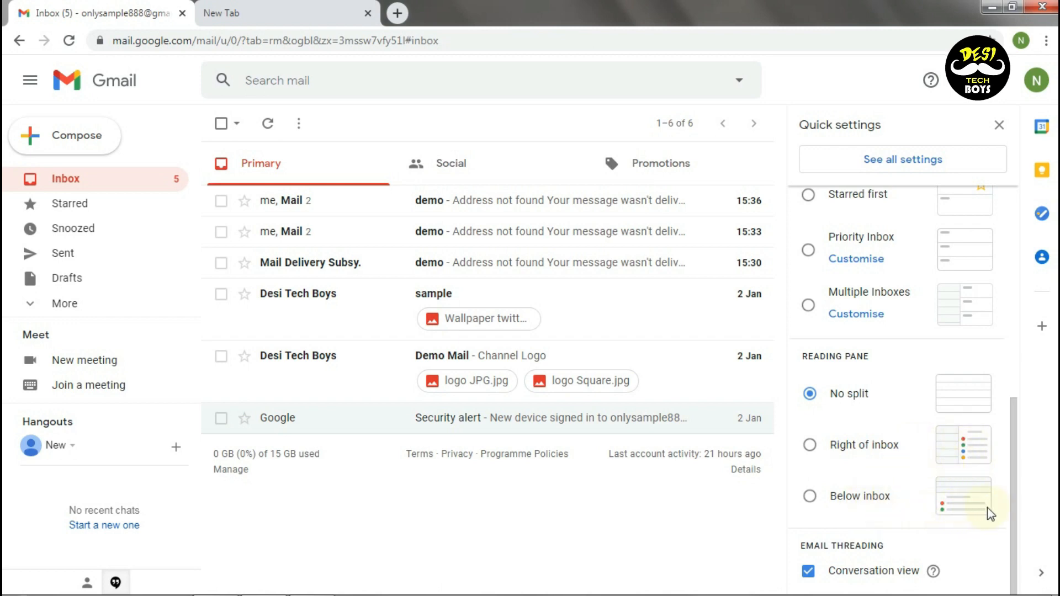
{"action": "left_click", "coordinate": [835, 446]}
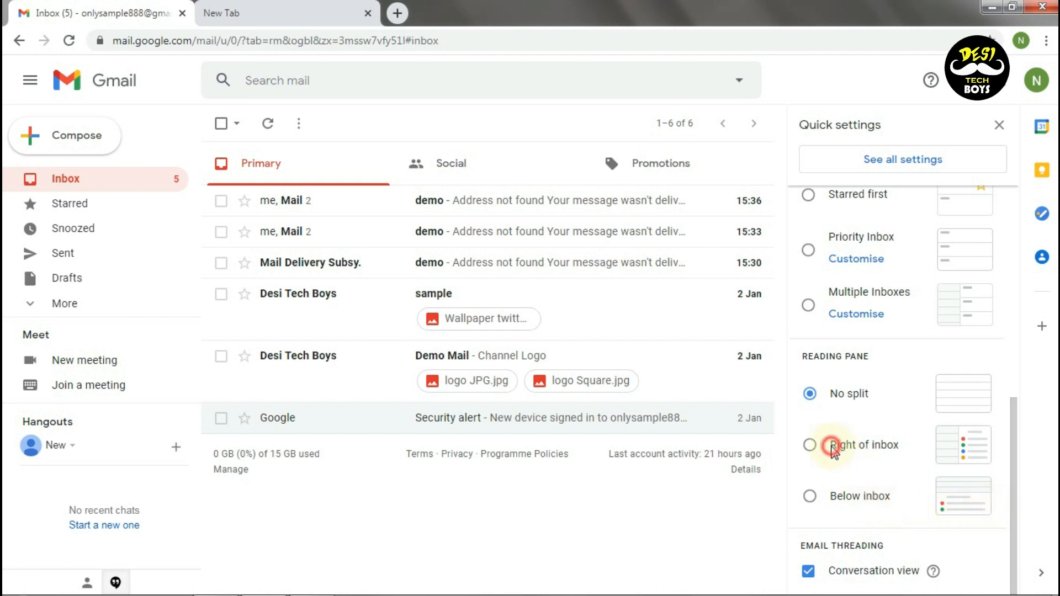
{"action": "left_click", "coordinate": [690, 358]}
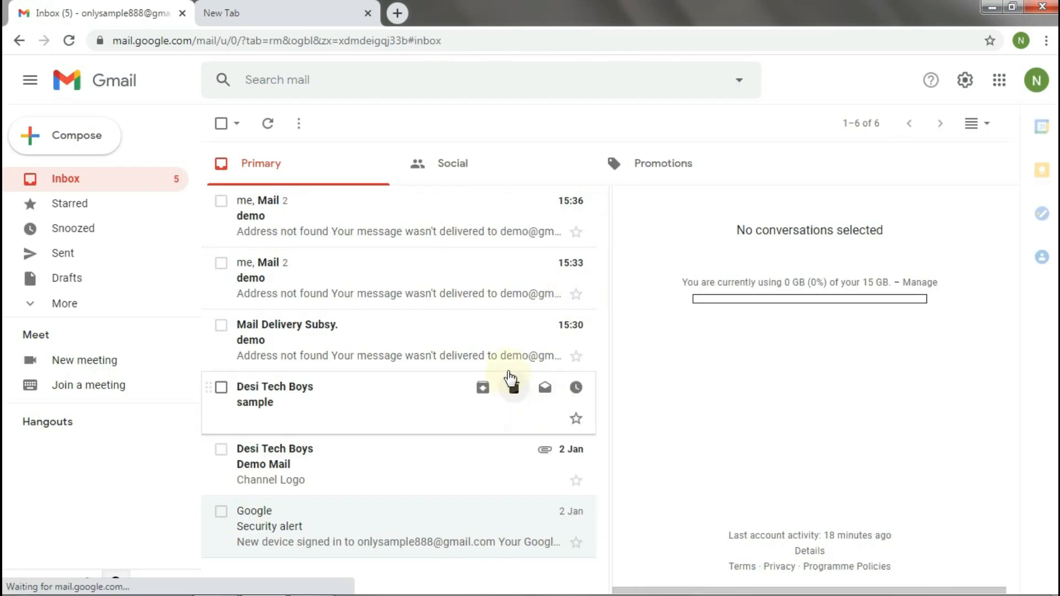
{"action": "left_click", "coordinate": [428, 403]}
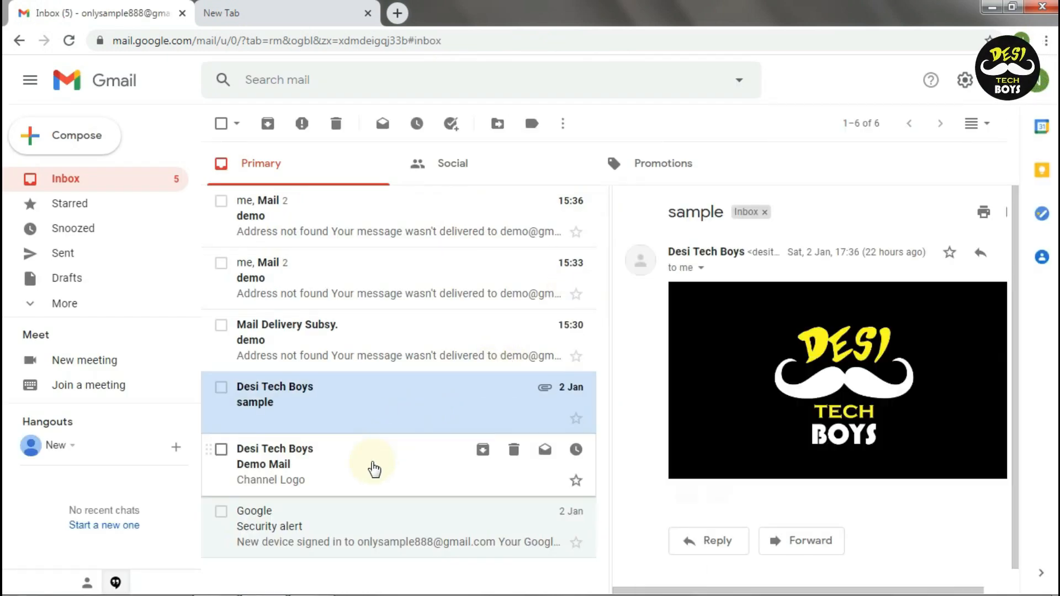
{"action": "left_click", "coordinate": [395, 473]}
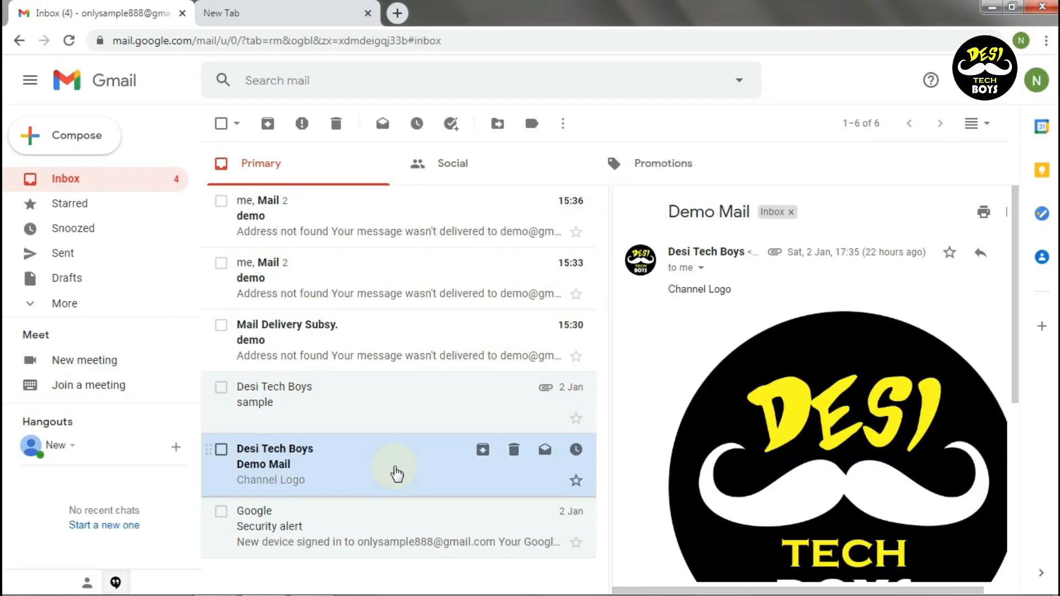